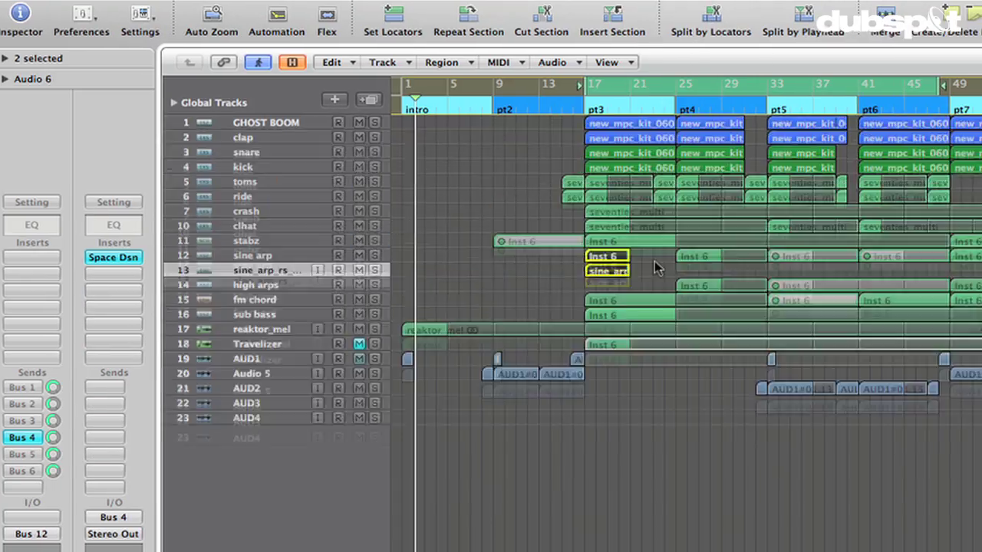
- Zoom in on the sine arp regions at bar 17 and select the sine arp and sine_arp_rs_vid tracks
key(z)
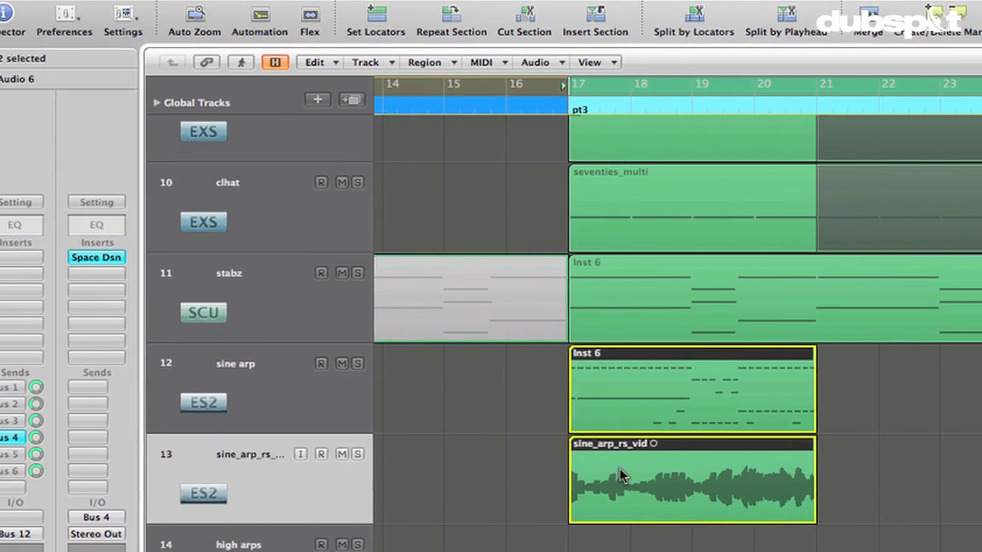
click(206, 400)
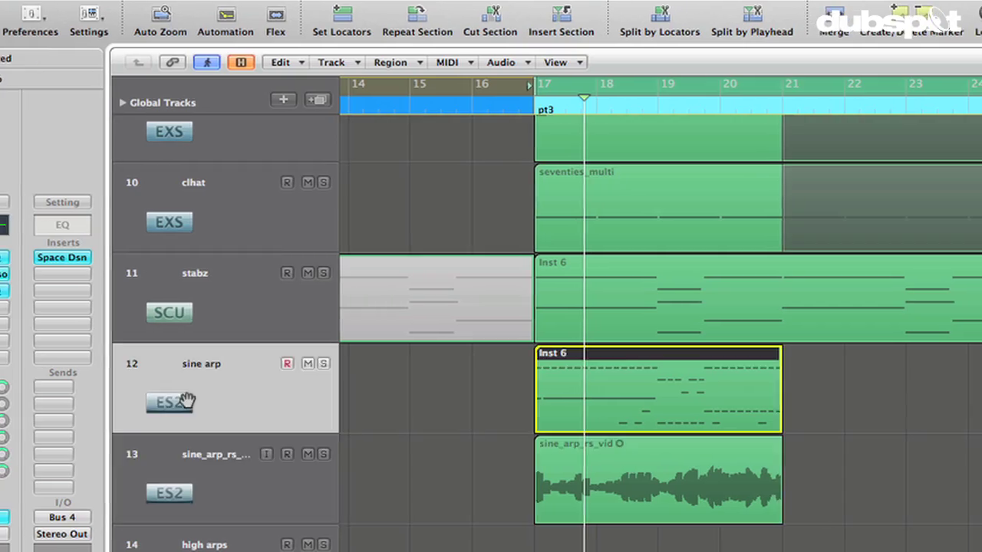
click(235, 472)
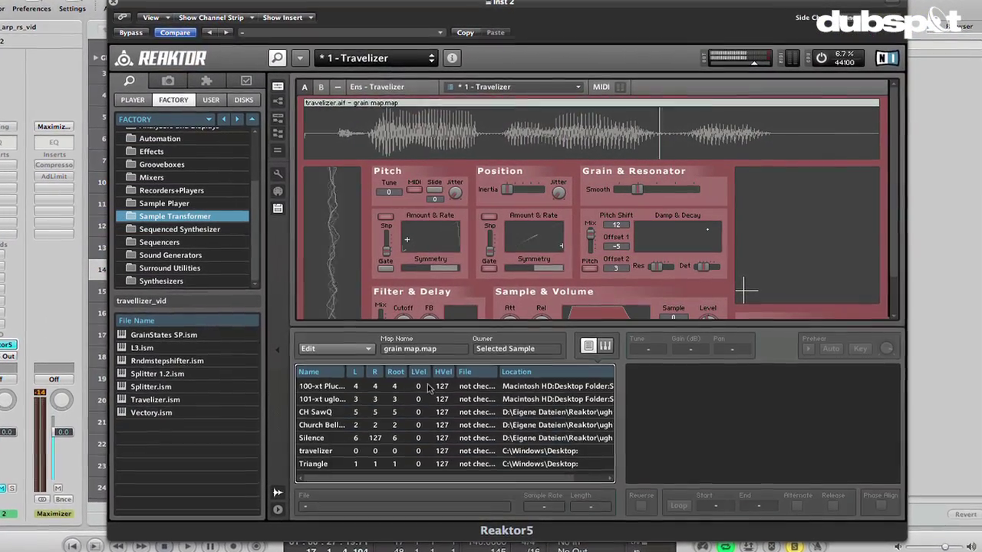
- Preview Travelizer's sample map samples from Church Bell down to Triangle using the onscreen note keyboard
click(420, 428)
click(419, 467)
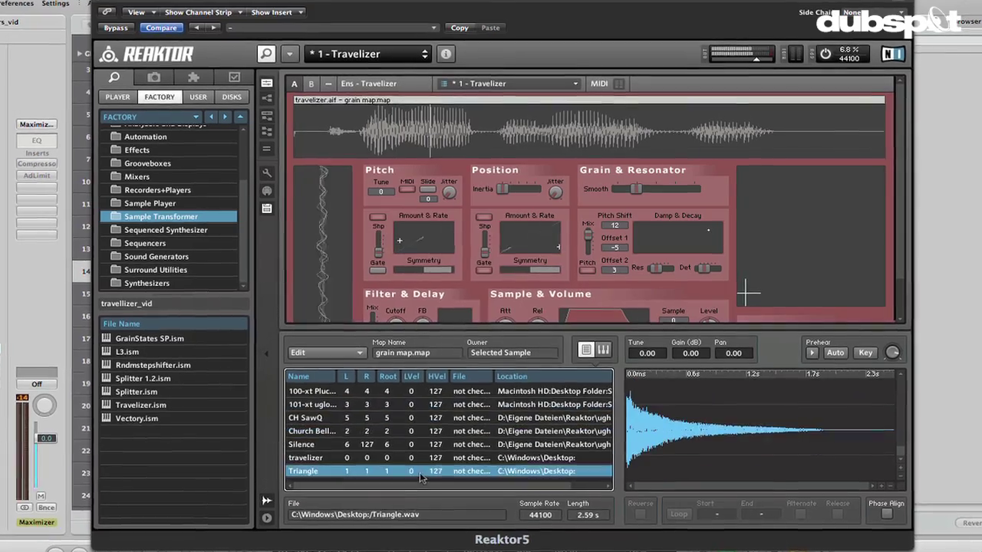
shift+click(341, 395)
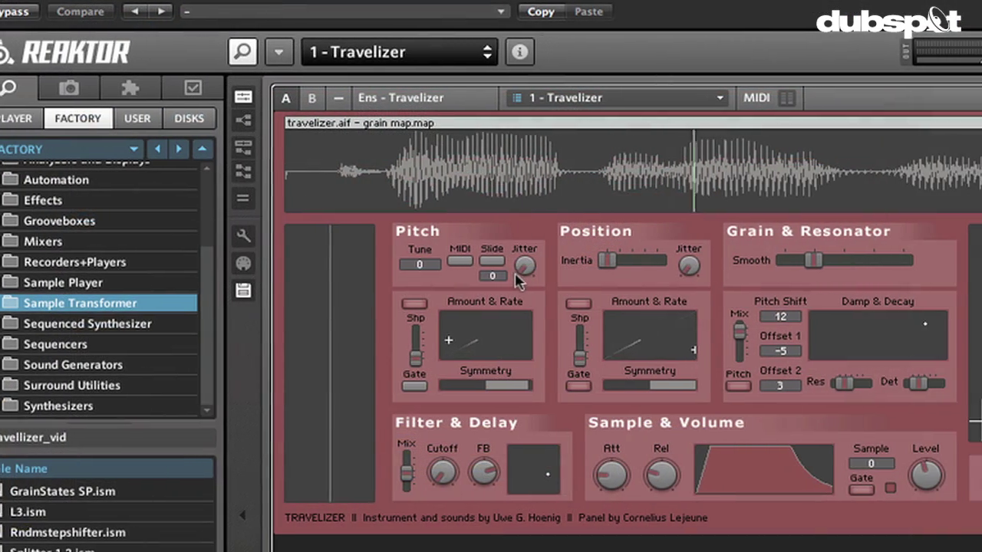
key(Caps_Lock)
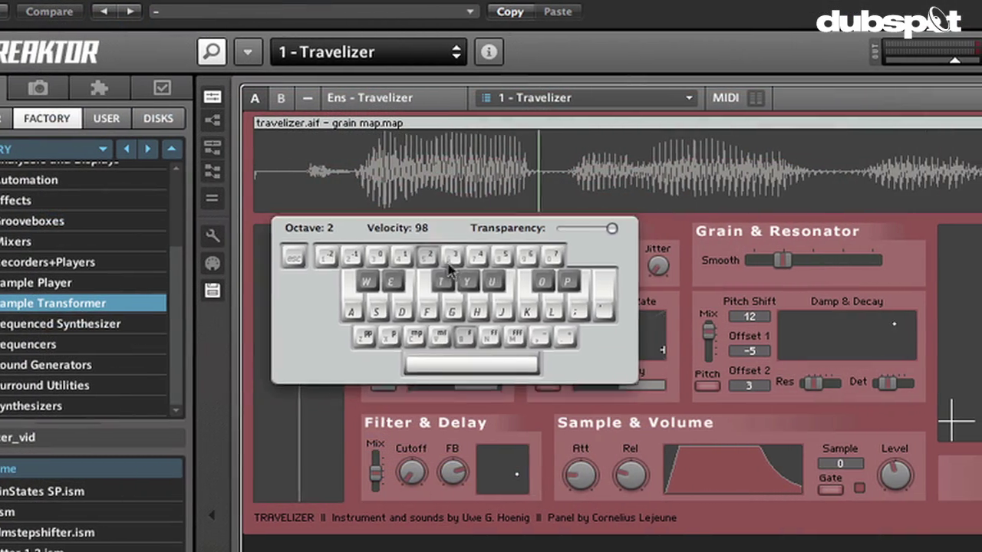
drag(448, 227, 476, 449)
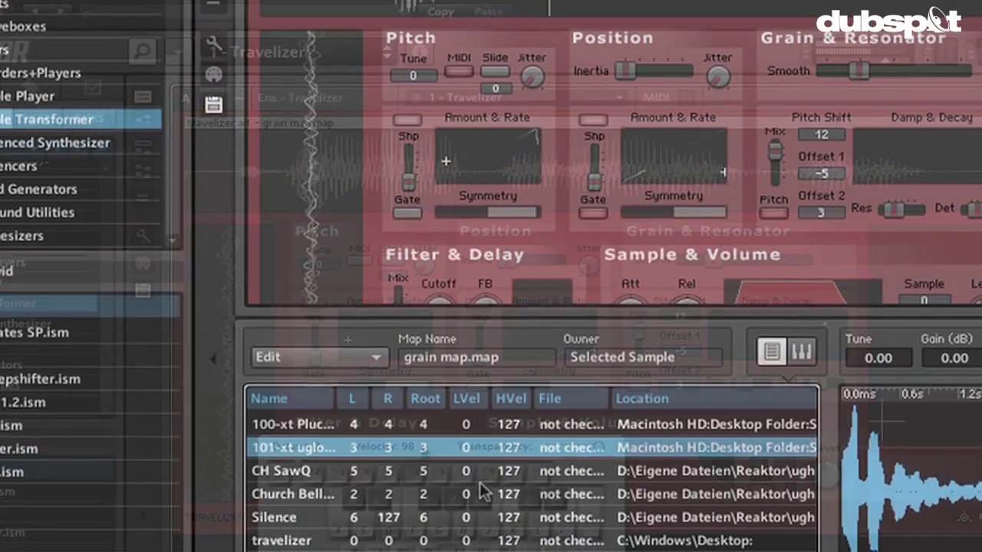
click(465, 434)
key(Down)
key(Down)
key(Down)
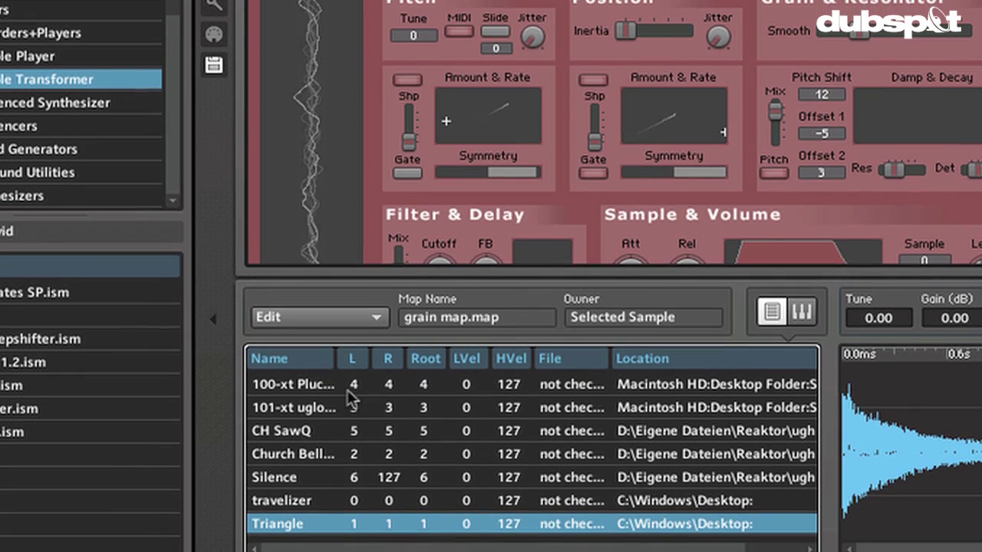
shift+click(347, 393)
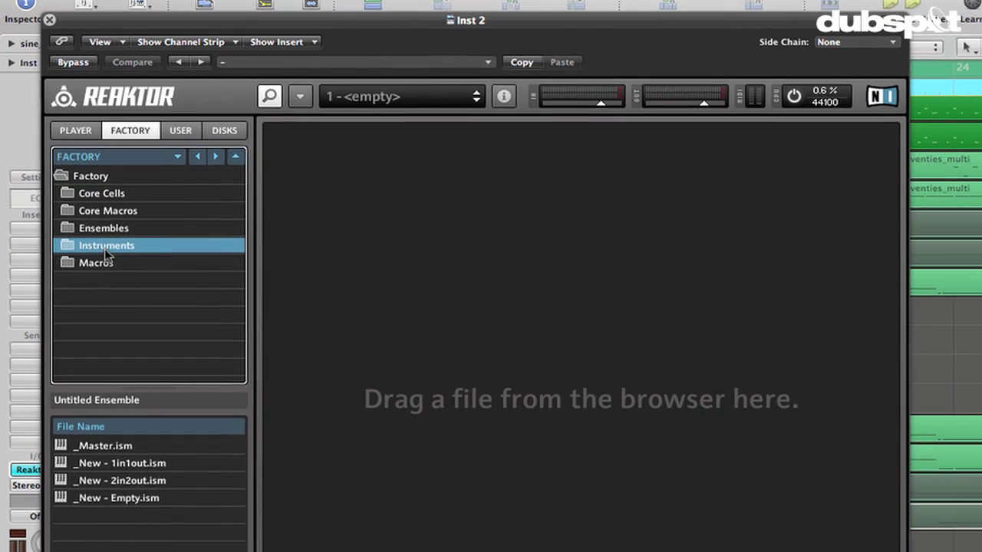
- Browse Reaktor's Factory Instruments folder down into Sample Transformer
double_click(106, 247)
scroll(110, 249, down, 3)
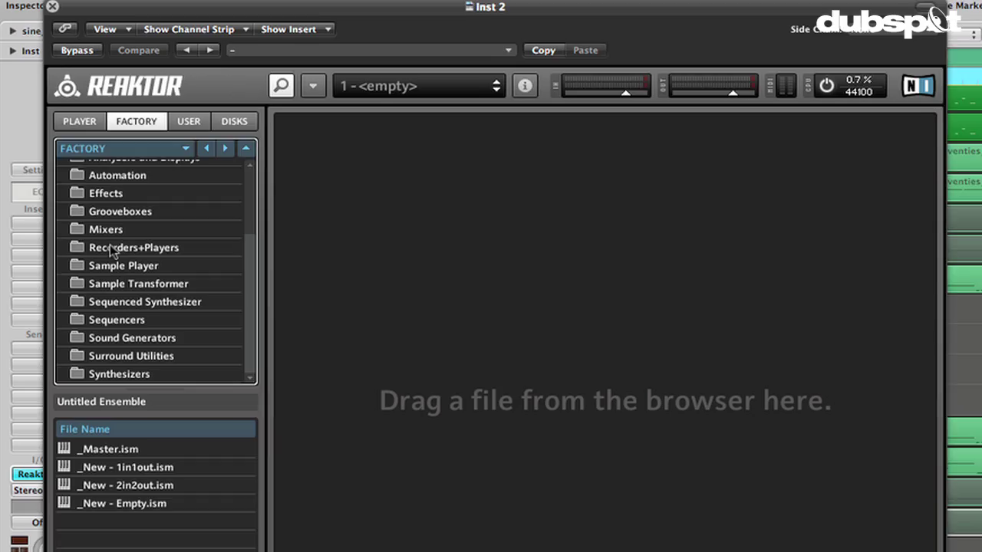
double_click(122, 281)
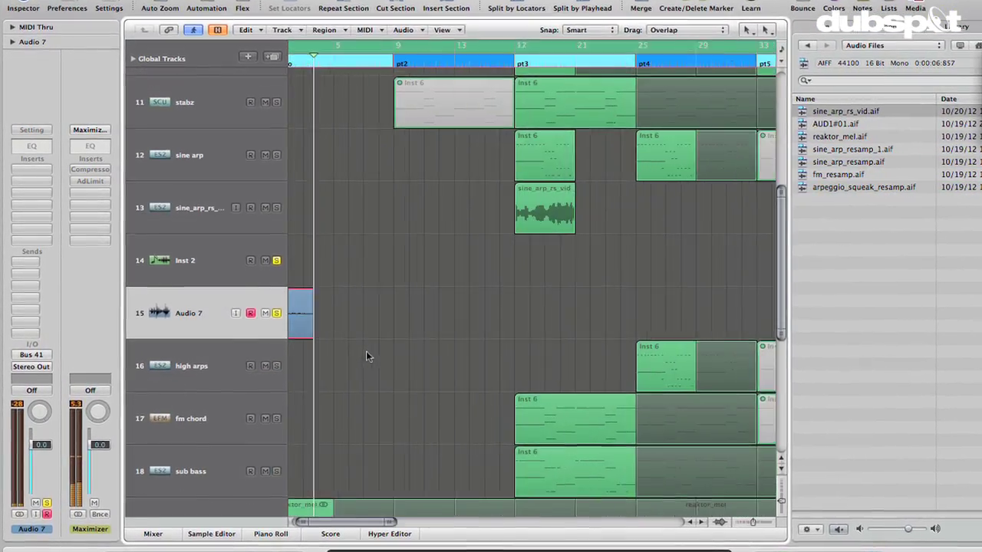
- Arm Inst 2, capture the Travelizer output on Audio 7, stop, and play the full arrangement
key(Up)
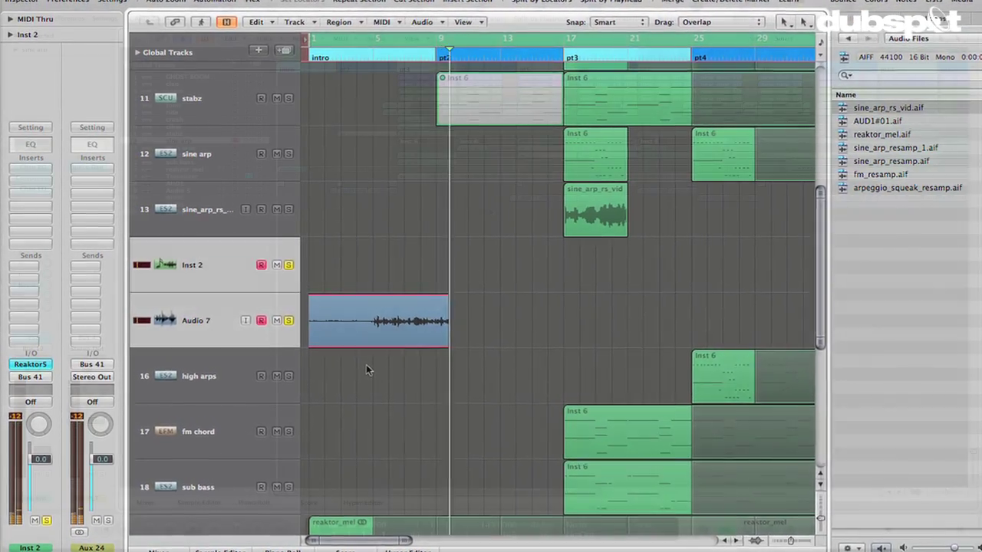
key(space)
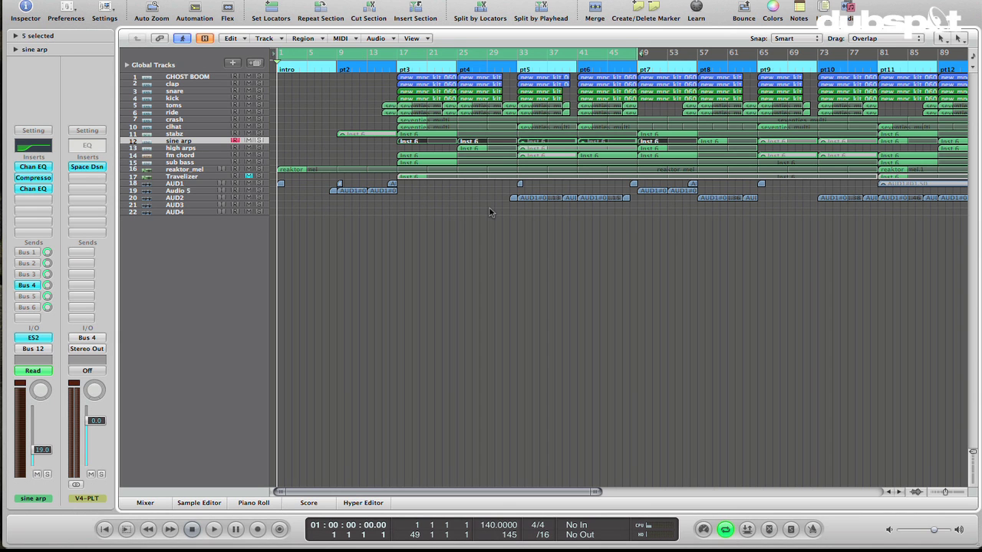
key(space)
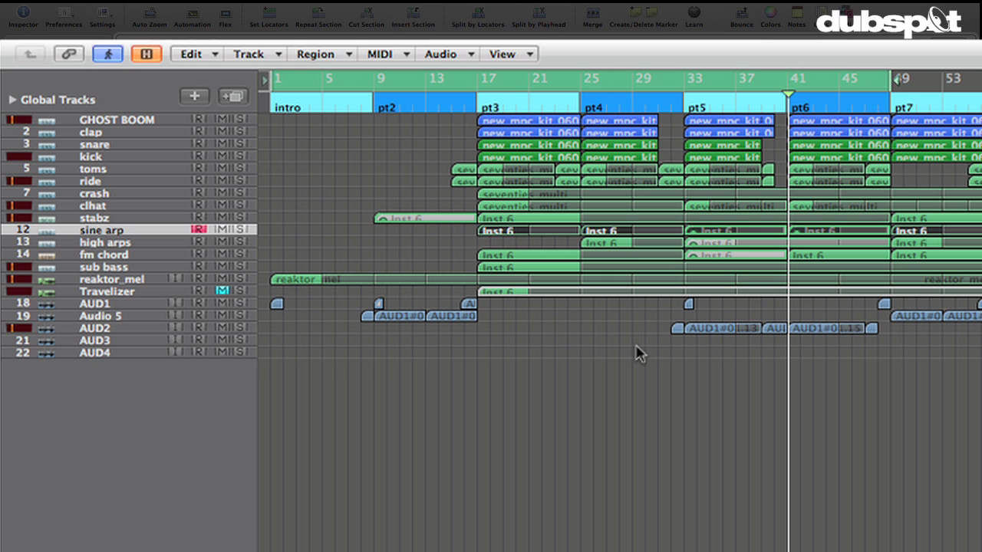
- Select the AUD1, sine arp and reaktor_mel regions and move the loop start back to bar 1
click(328, 303)
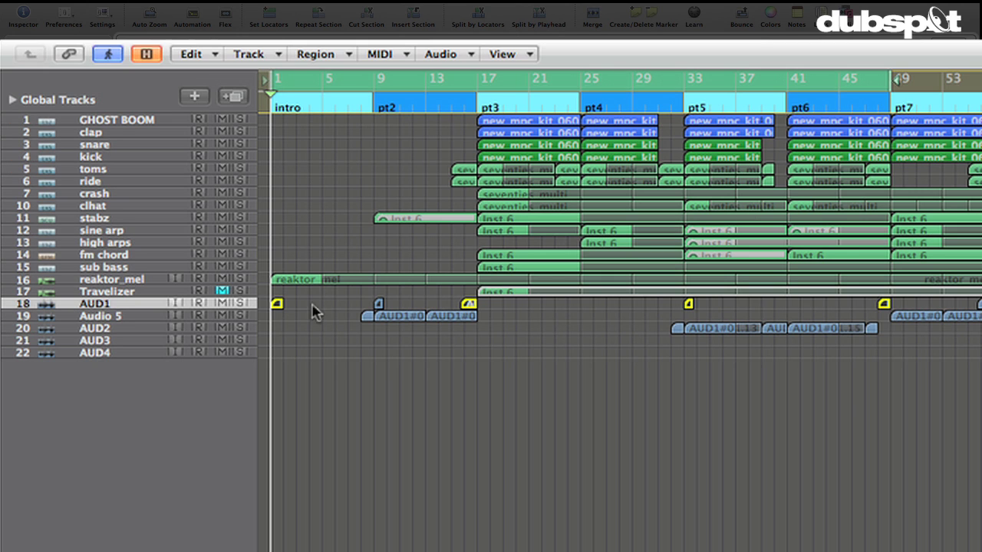
key(Up)
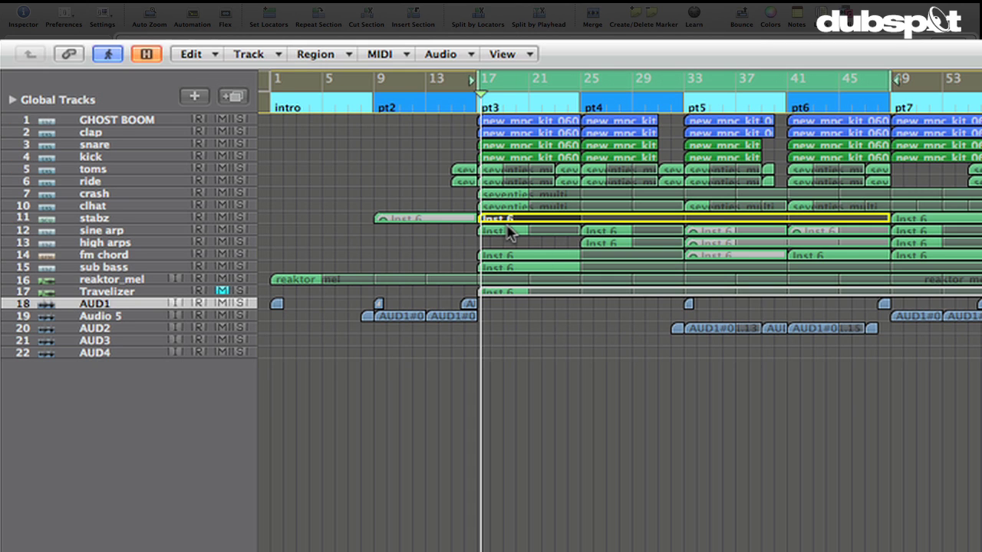
click(508, 231)
click(123, 233)
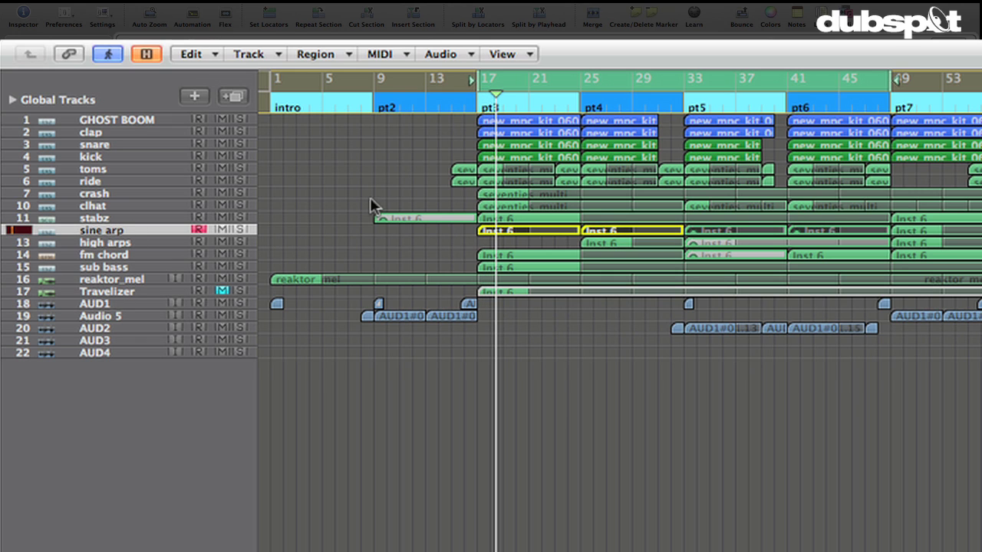
click(293, 281)
click(278, 84)
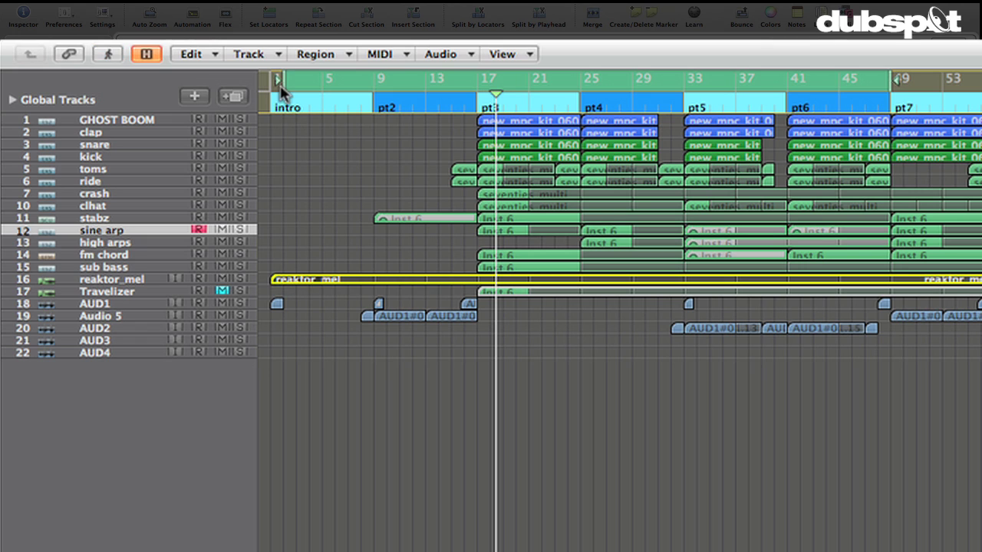
click(276, 88)
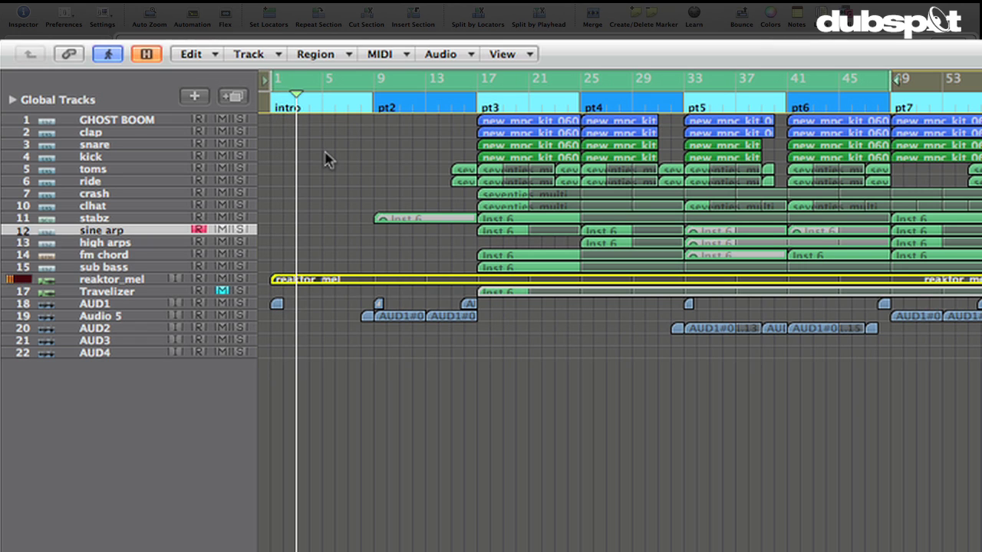
- Drag the cycle range to cover bars 33–41, select AUD2, and play the loop
click(105, 315)
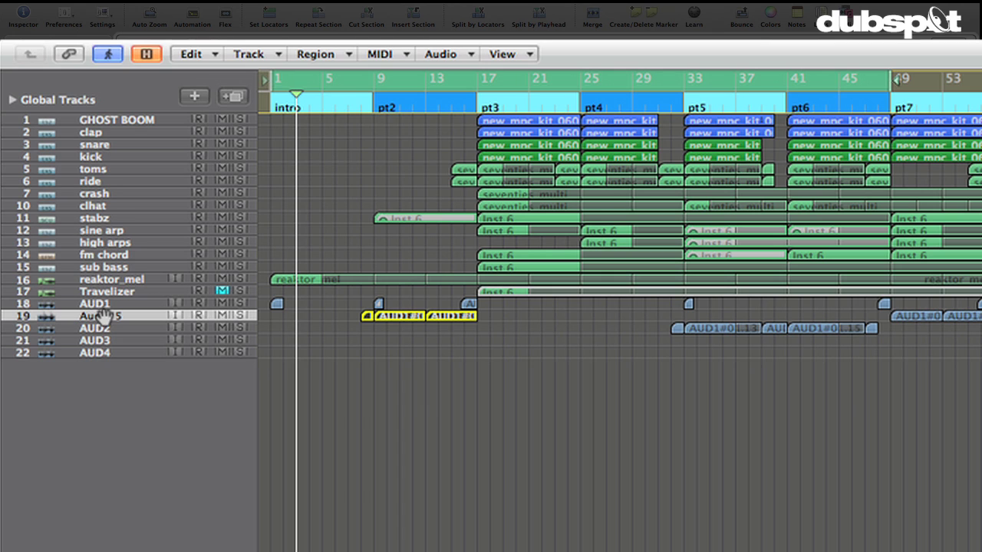
drag(352, 84, 371, 82)
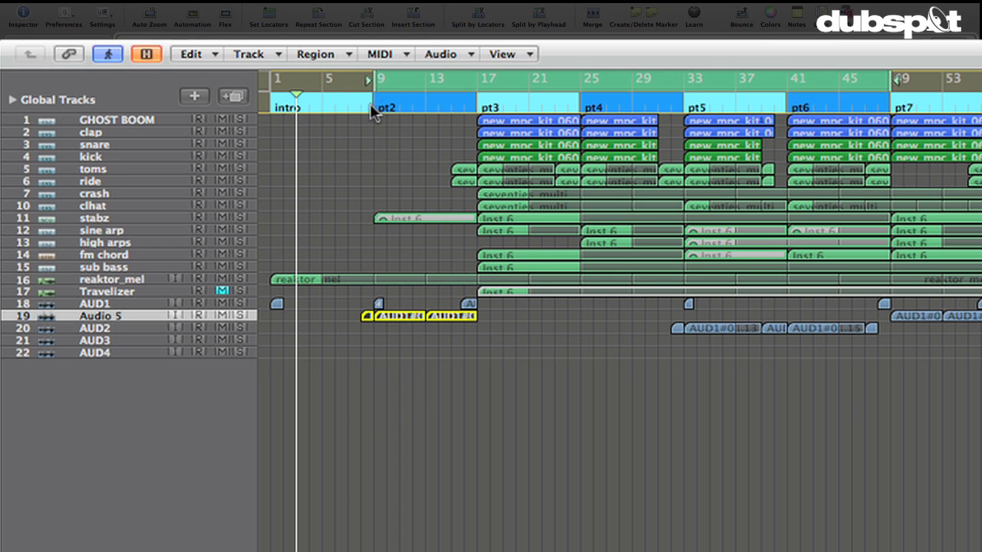
drag(699, 71, 735, 80)
click(145, 328)
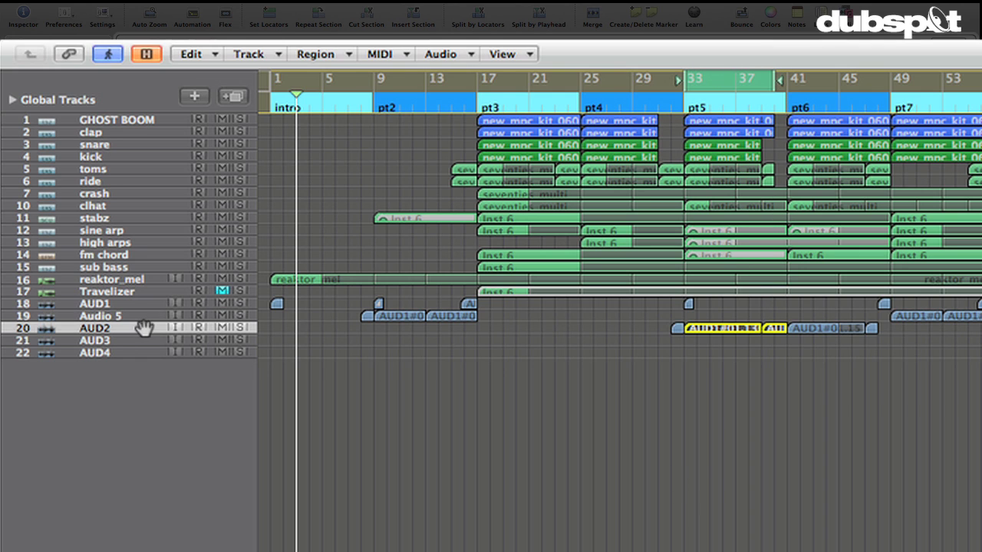
key(space)
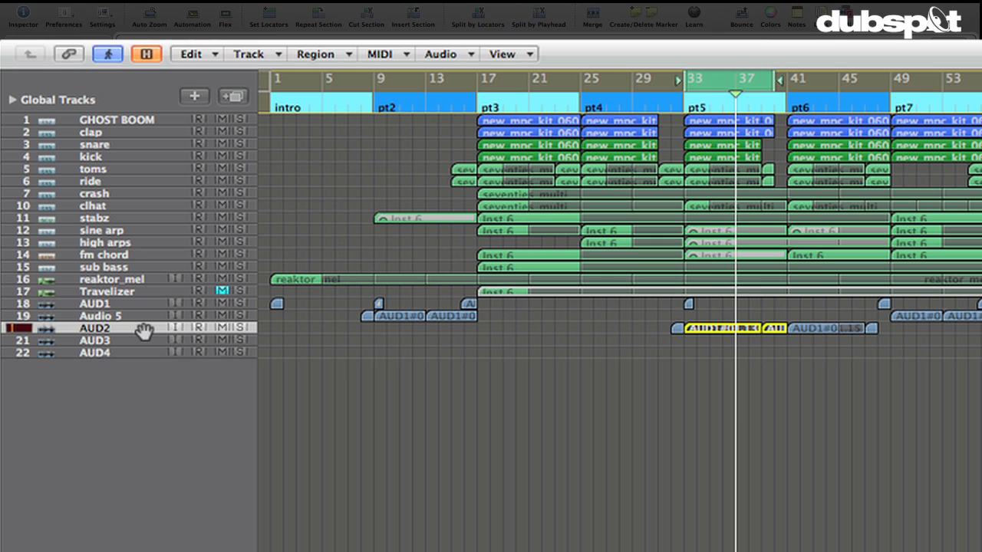
- Select fm chord, move the cycle to start at bar 41, and play that section
click(143, 259)
drag(707, 79, 814, 87)
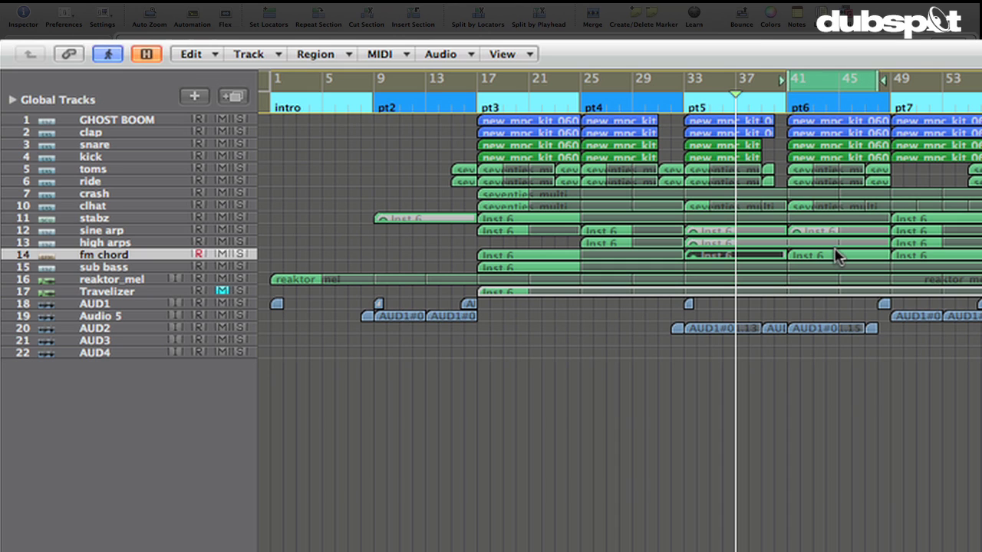
key(r)
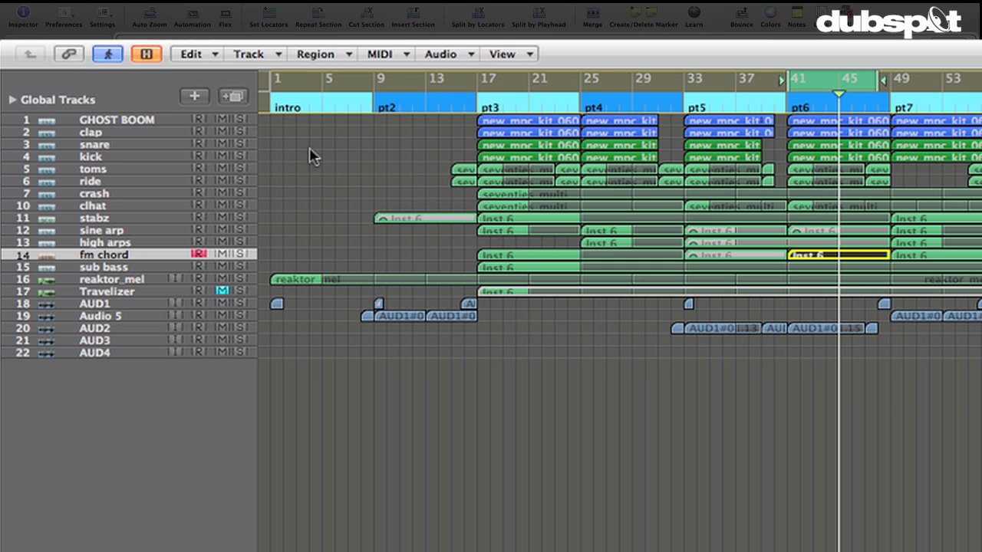
- Extend the cycle back to bar 1, select the small AUD1 region, and return to the start
click(275, 82)
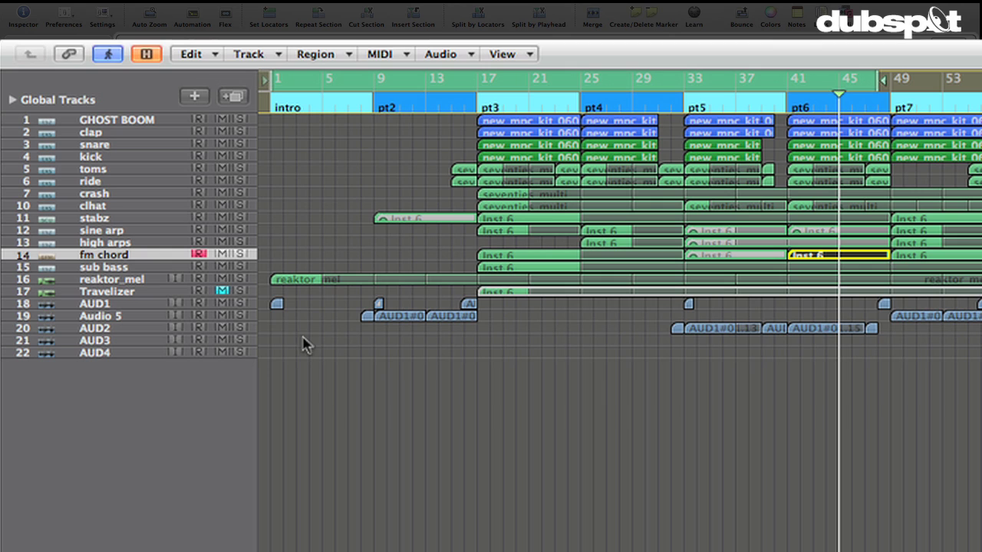
drag(302, 337, 262, 297)
key(space)
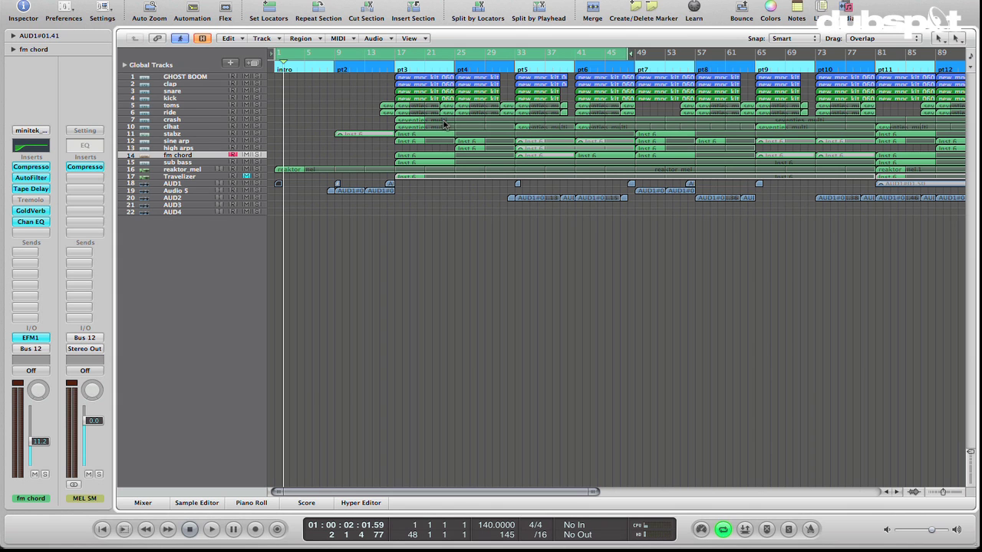
- Start the cycle at bar 17 and shorten the bar-17 sine arp region to end at bar 21
click(399, 55)
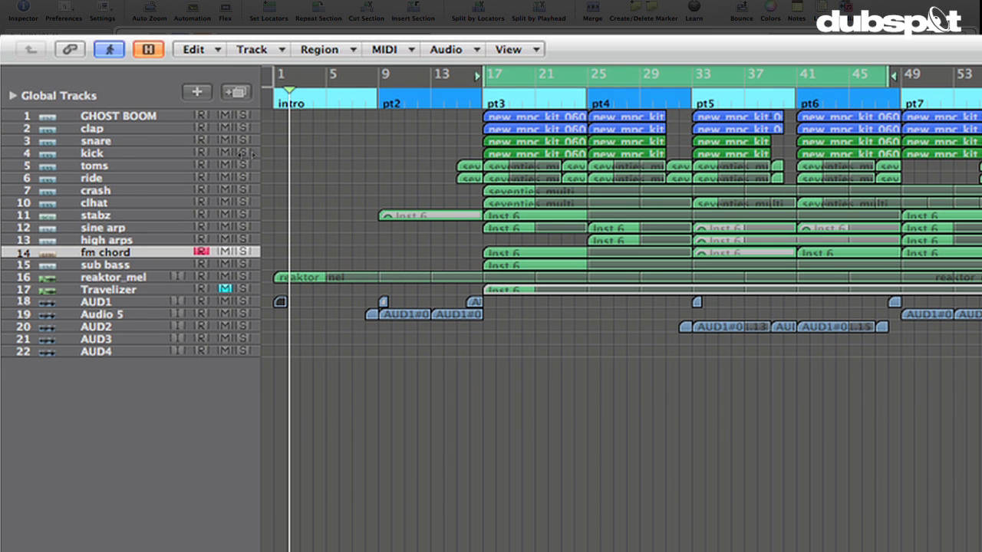
click(114, 227)
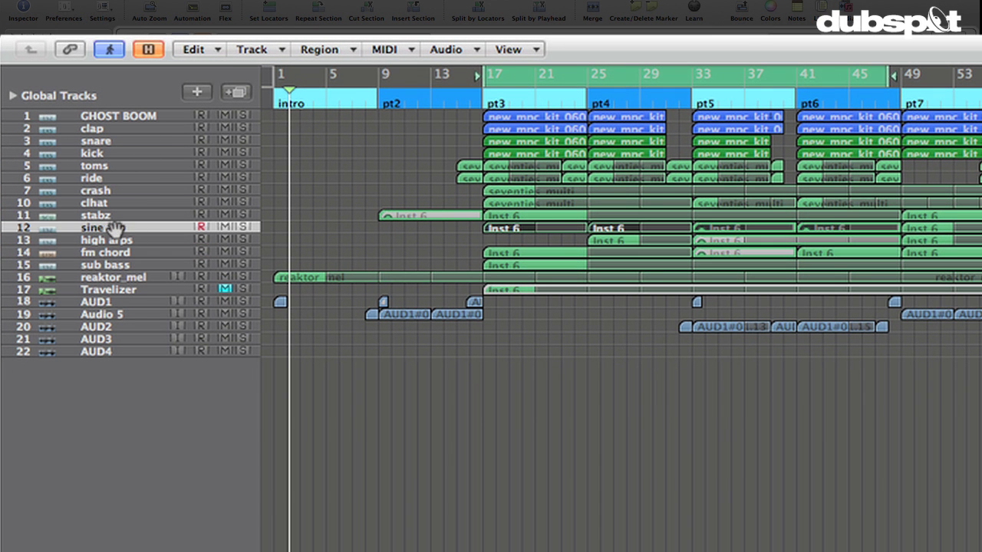
click(540, 241)
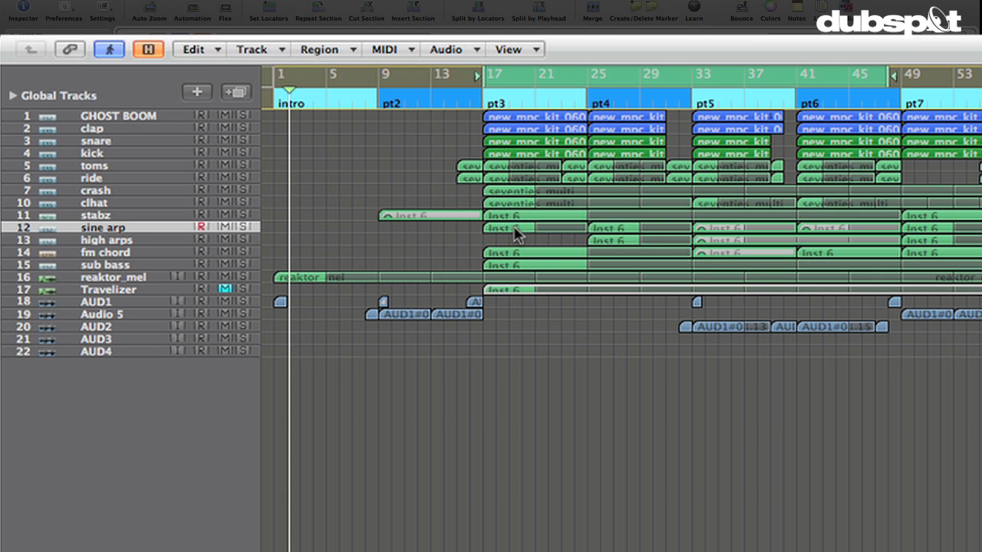
click(517, 235)
key(ctrl+shift+t)
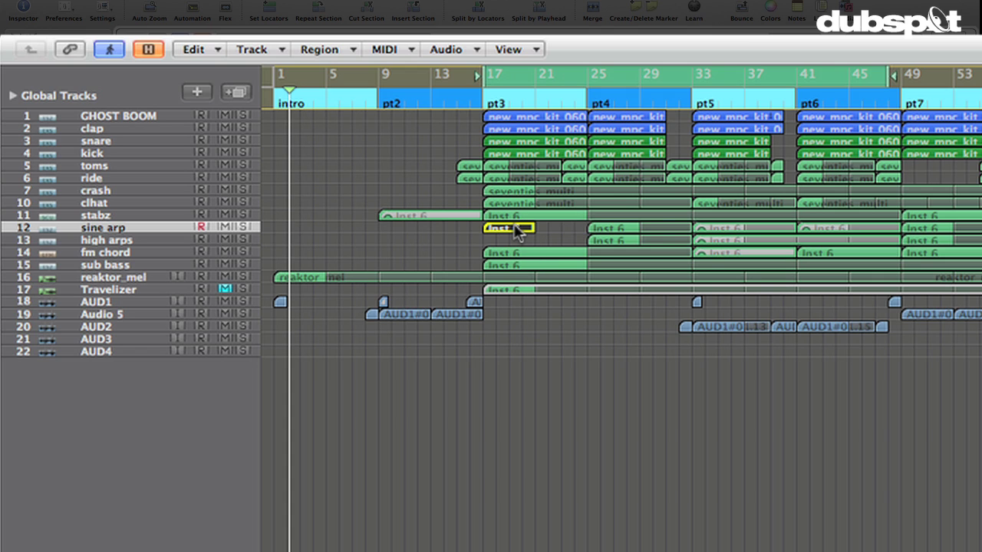
- Bounce the region in place as sine_arp_rs_vid, leaving the source and excluding automation
right_click(517, 231)
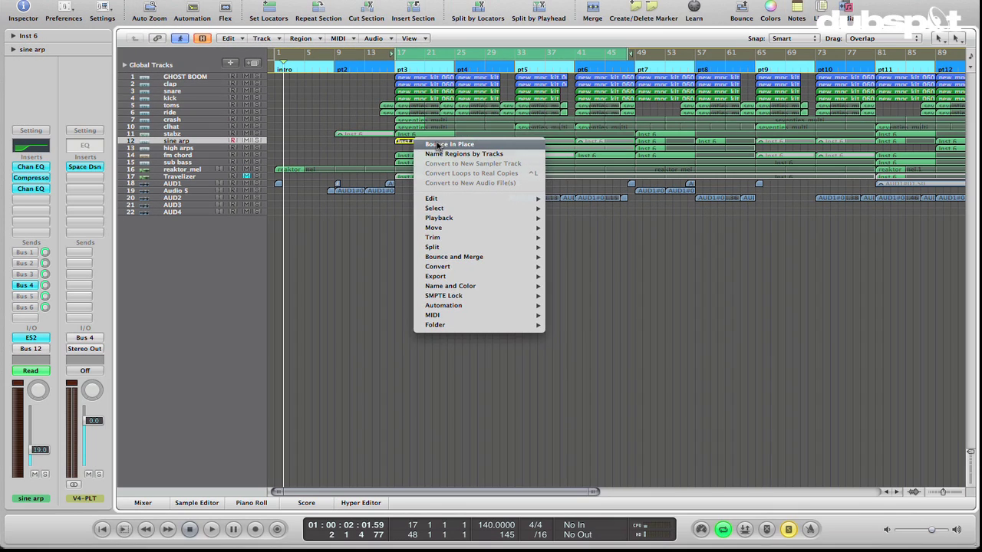
click(450, 144)
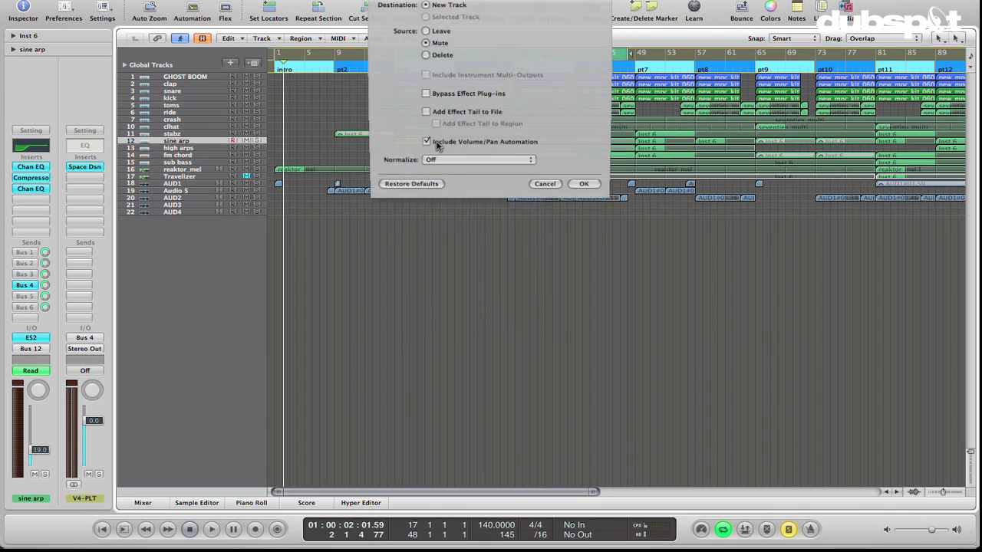
text(sine)
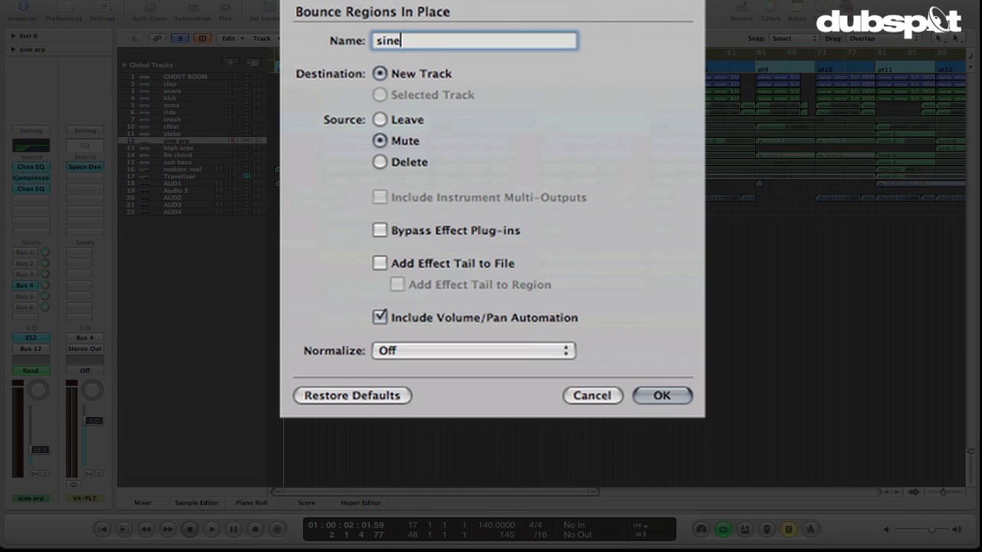
text(_arp_rs_vid)
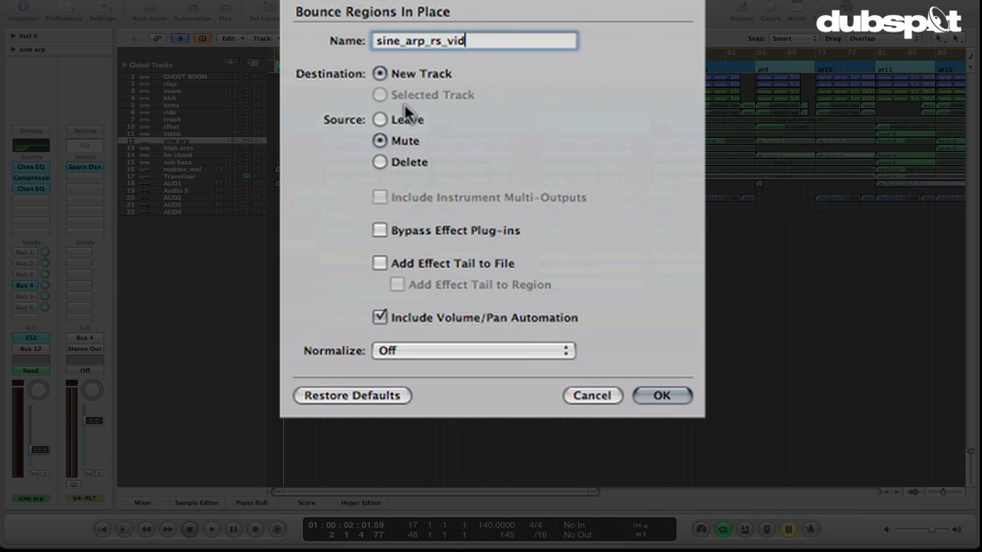
click(380, 121)
click(408, 325)
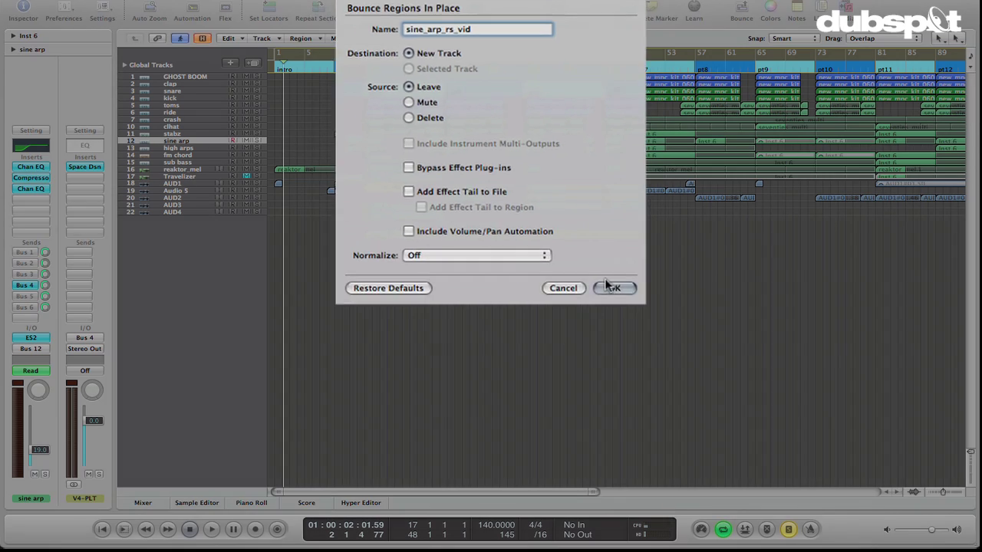
click(662, 395)
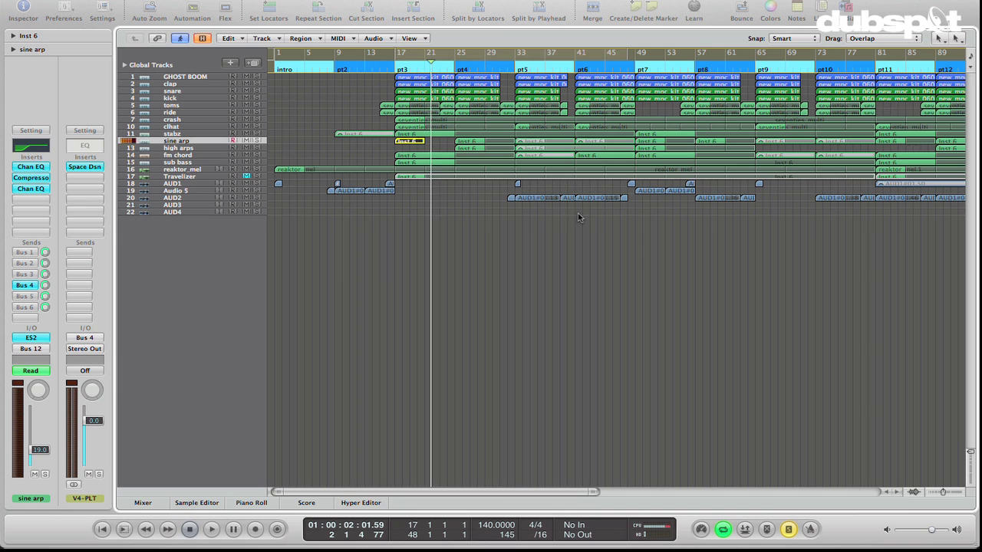
- Compare the original and bounced sine arp regions by playing from bar 17, then zoom out
key(z)
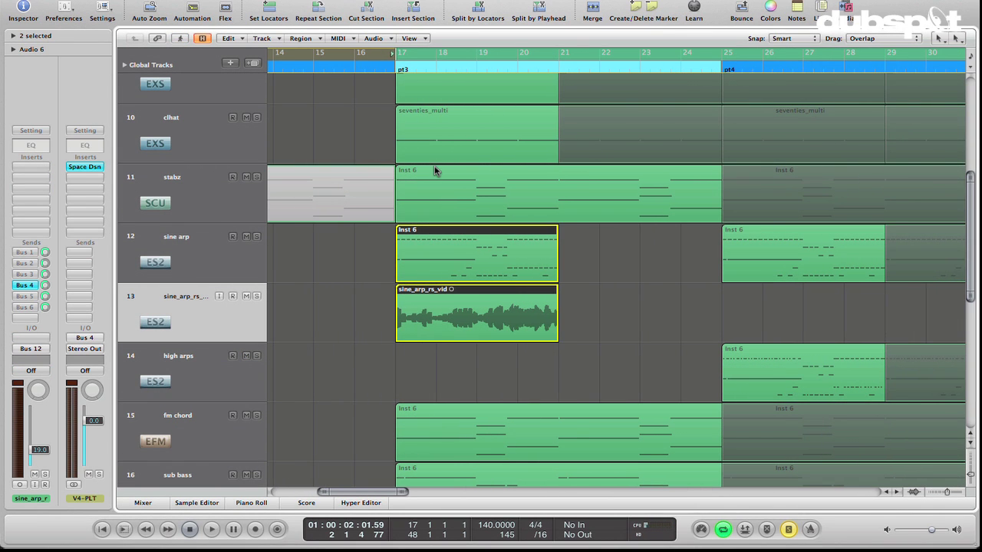
click(443, 329)
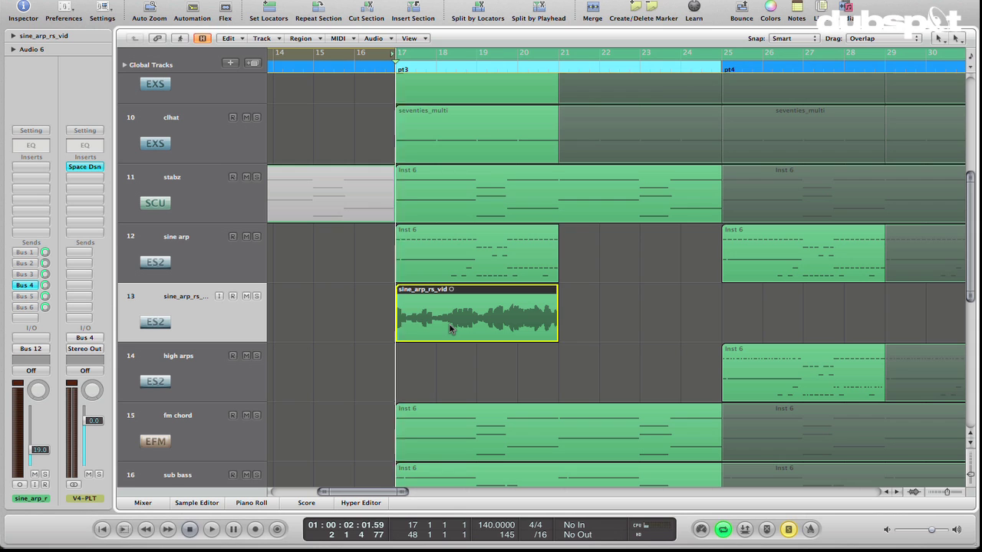
key(space)
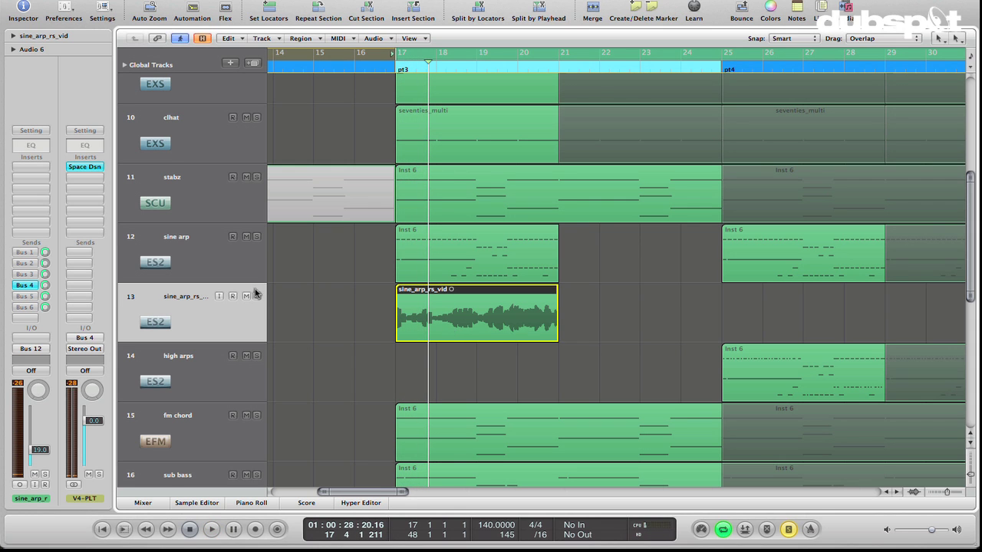
click(192, 245)
key(Down)
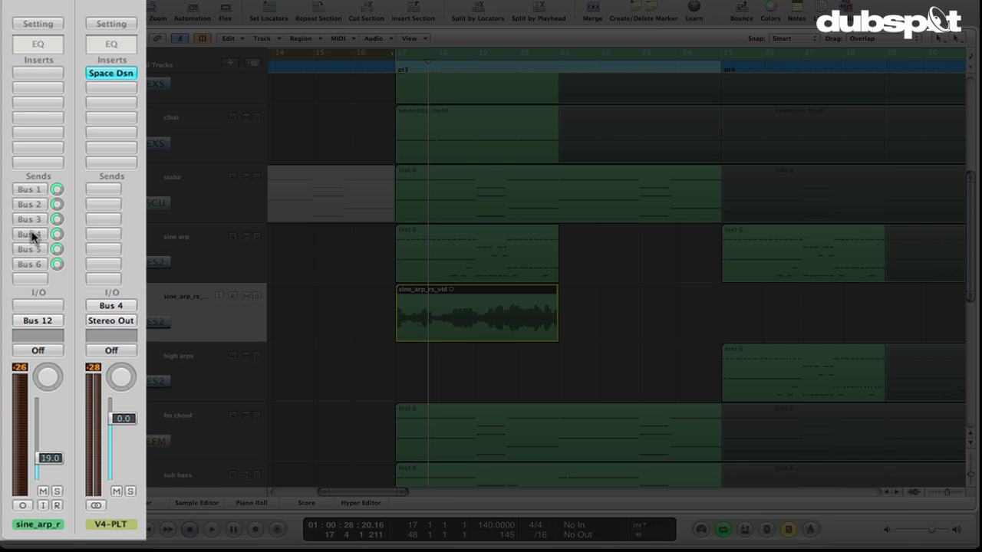
key(space)
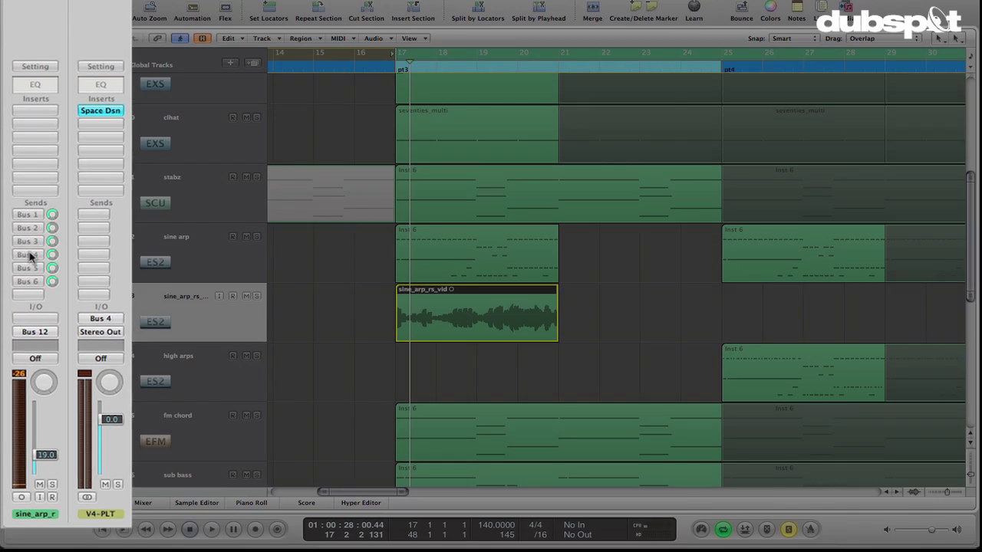
key(ctrl+Up)
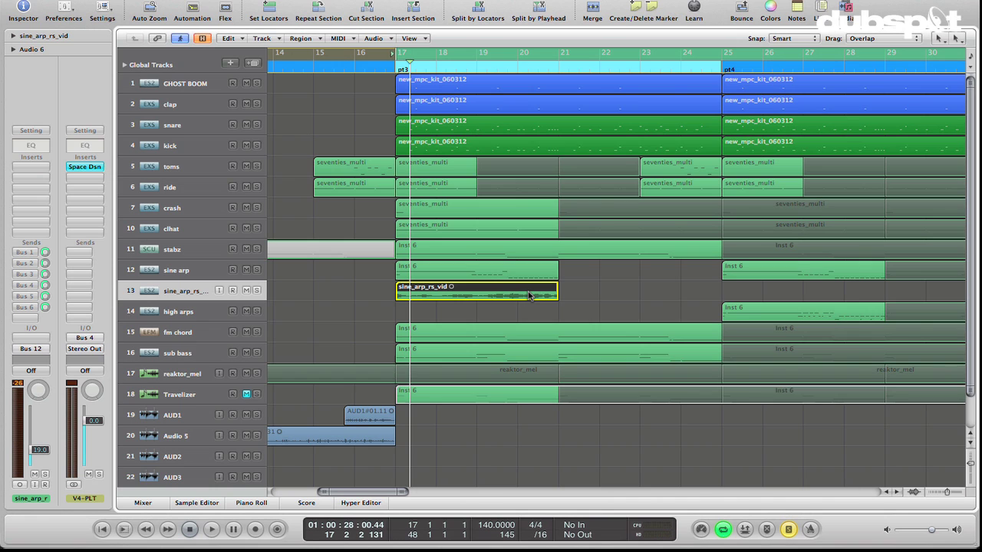
- Create one Software Instrument track and load AU Instruments > Native Instruments > Reaktor5 > Stereo
scroll(528, 296, down, 1)
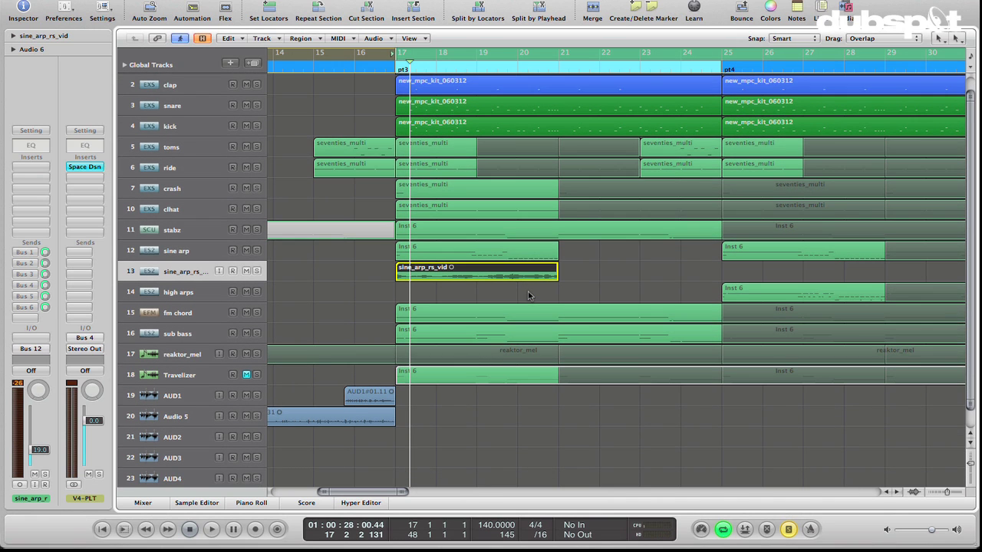
scroll(528, 295, down, 1)
click(230, 62)
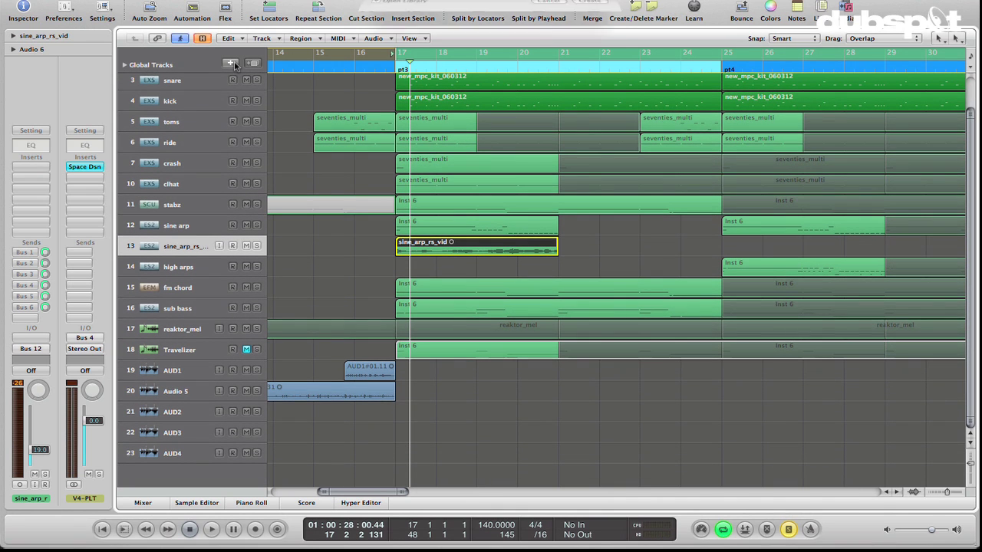
click(584, 104)
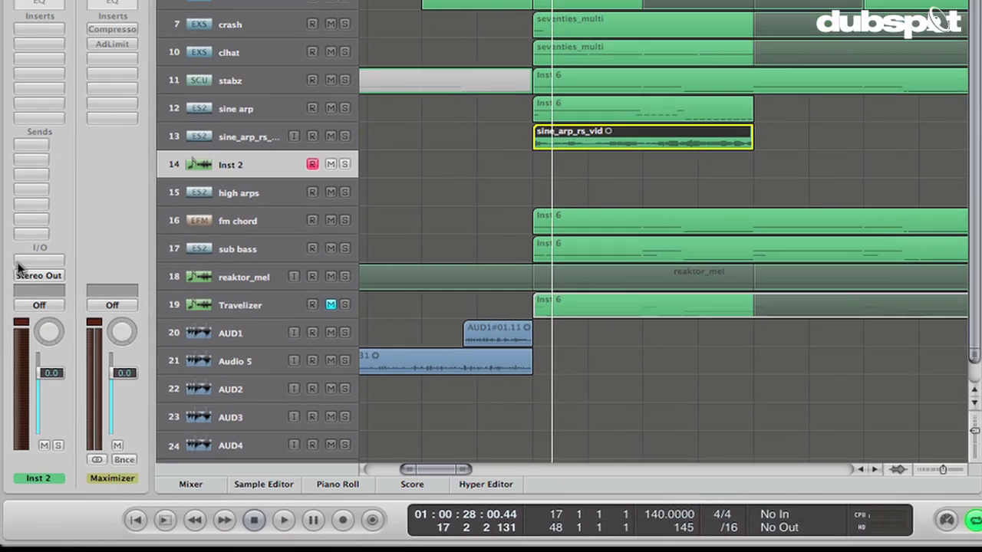
click(29, 338)
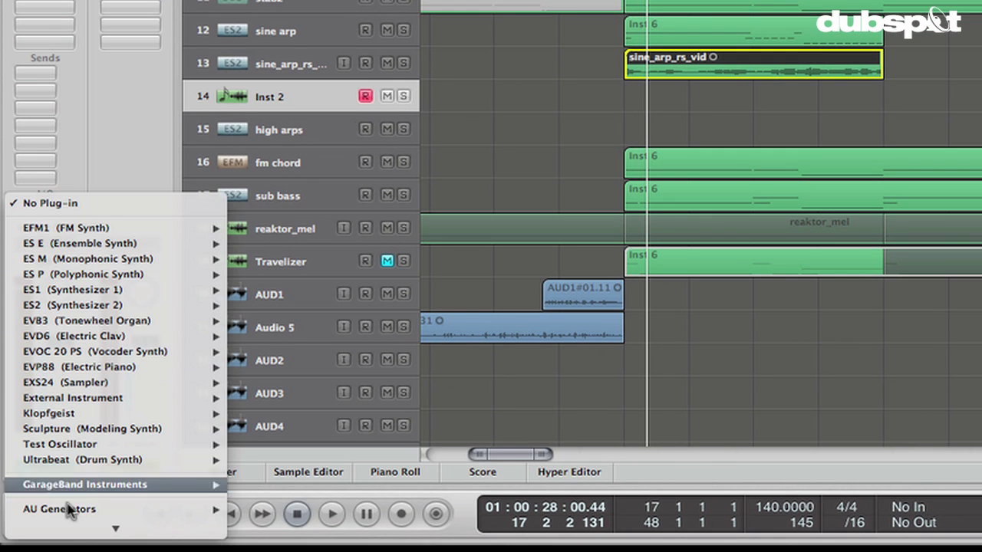
mouse_move(75, 511)
mouse_move(260, 511)
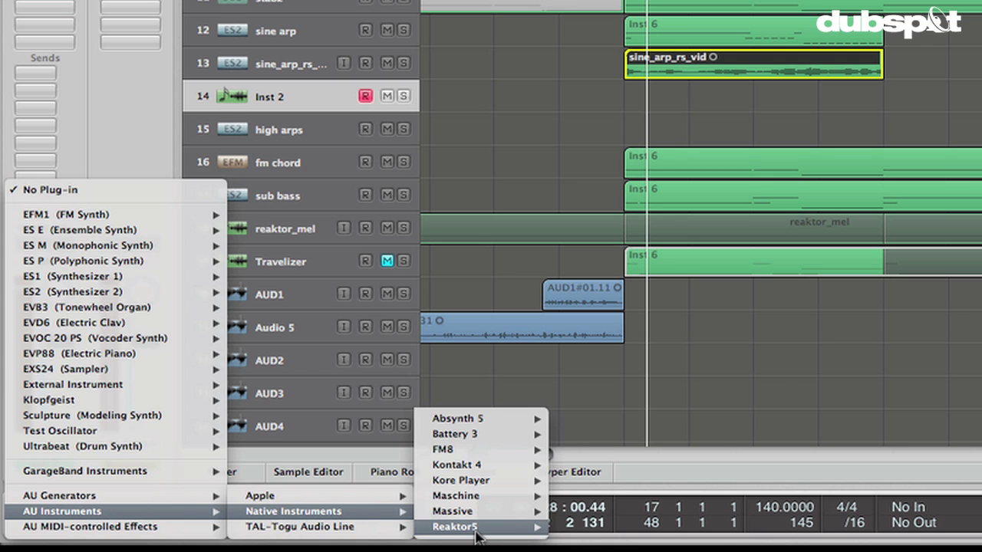
mouse_move(453, 527)
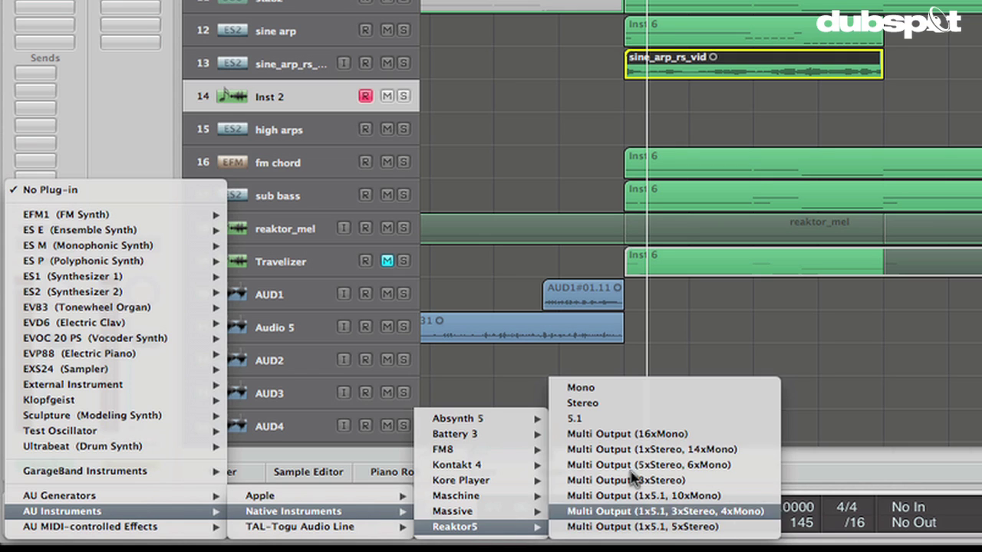
click(620, 404)
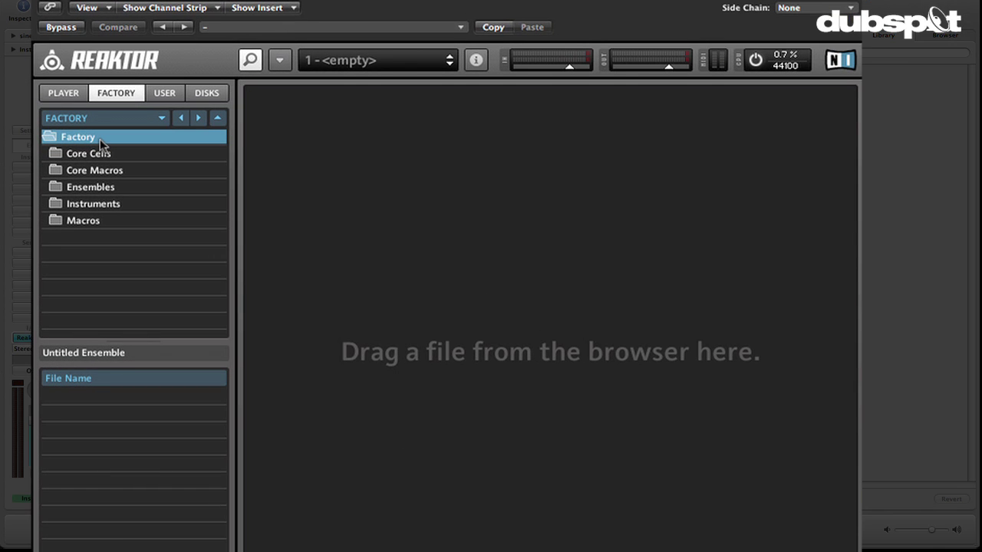
- Drag Travelizer.ism from Factory > Instruments > Sample Transformer into the empty Reaktor rack
click(100, 143)
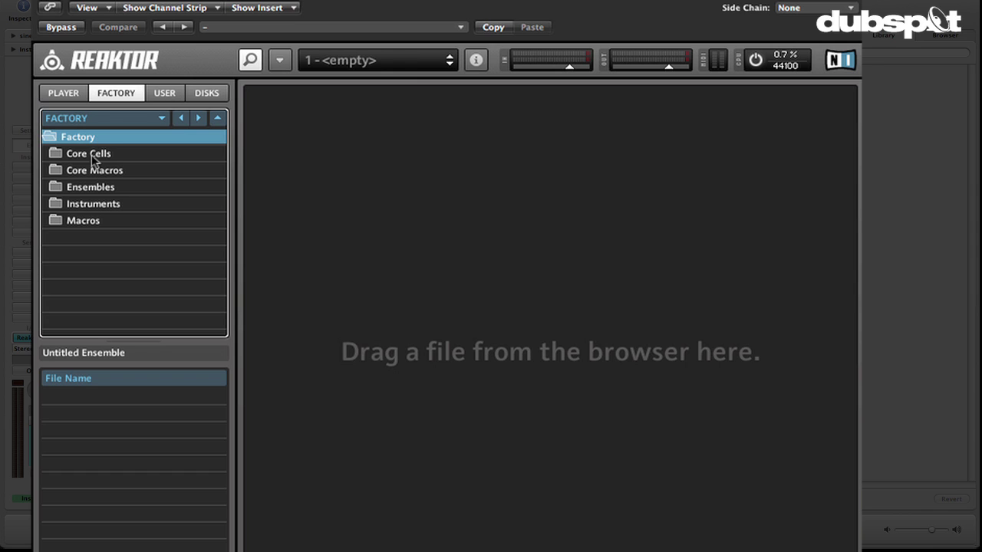
click(92, 207)
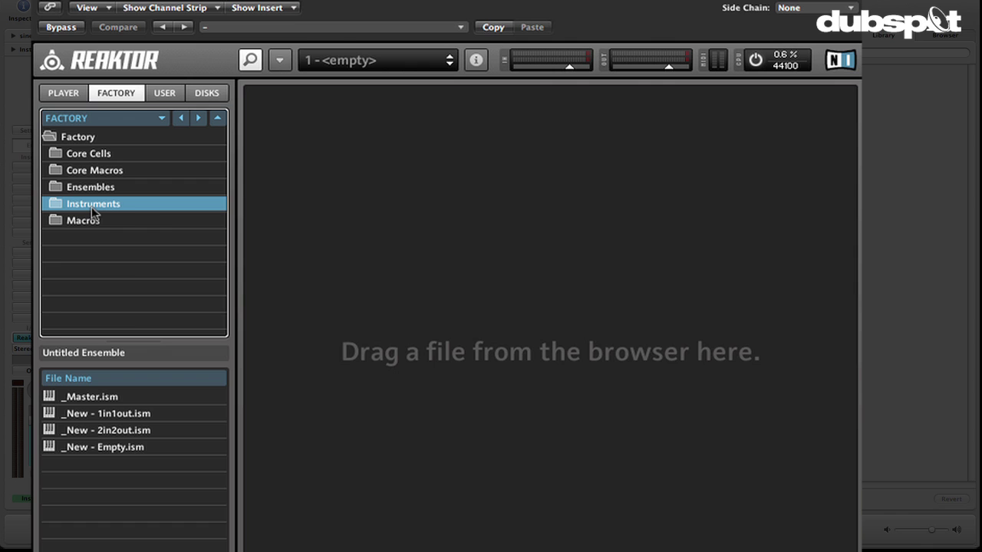
click(92, 213)
scroll(92, 212, down, 5)
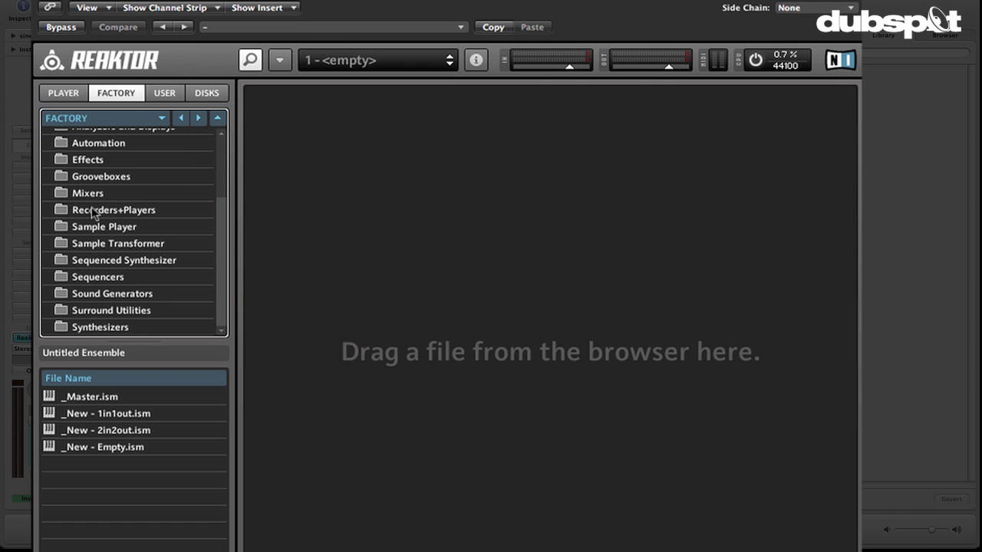
click(102, 244)
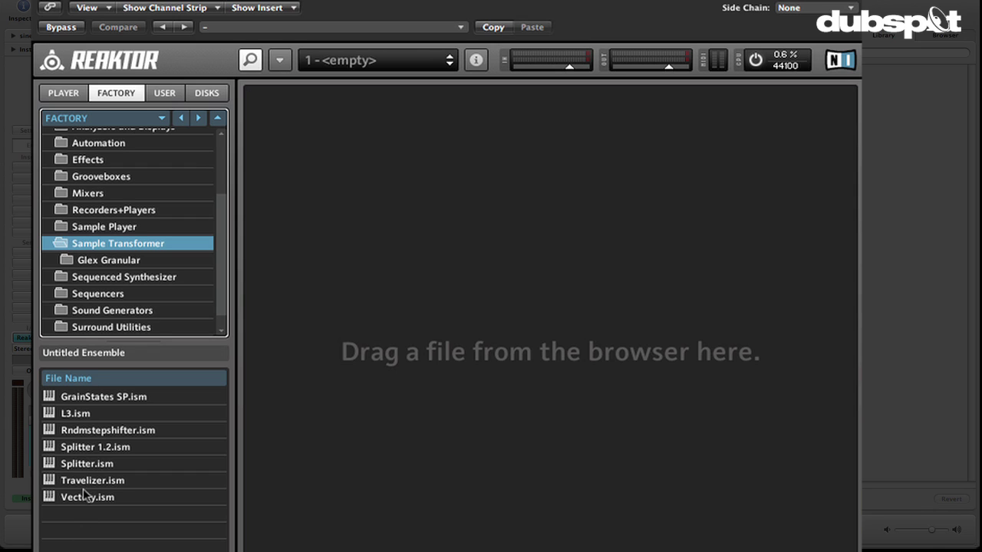
drag(85, 484, 477, 348)
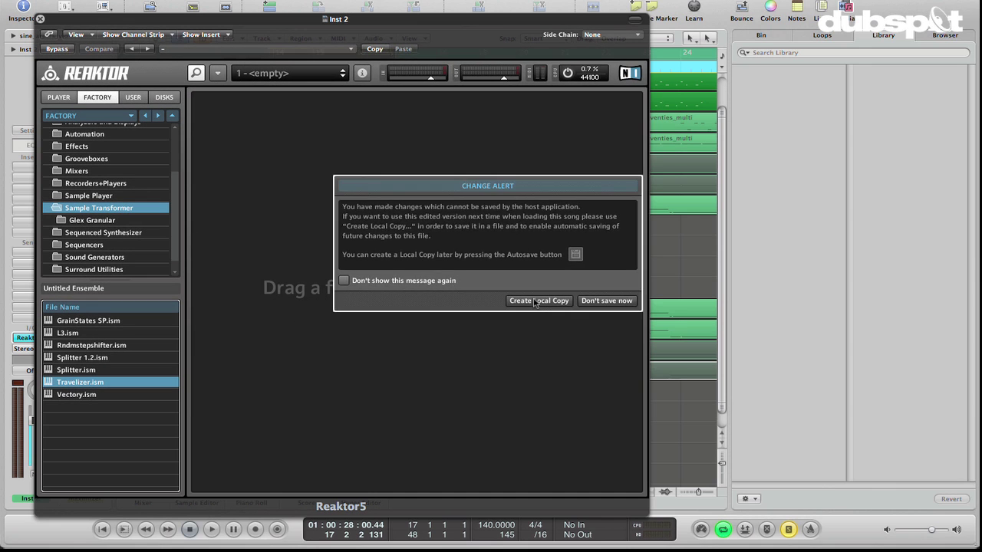
- Save a local copy named travellizer_vid.ens with autosave on and dismiss the autosave notice
click(714, 369)
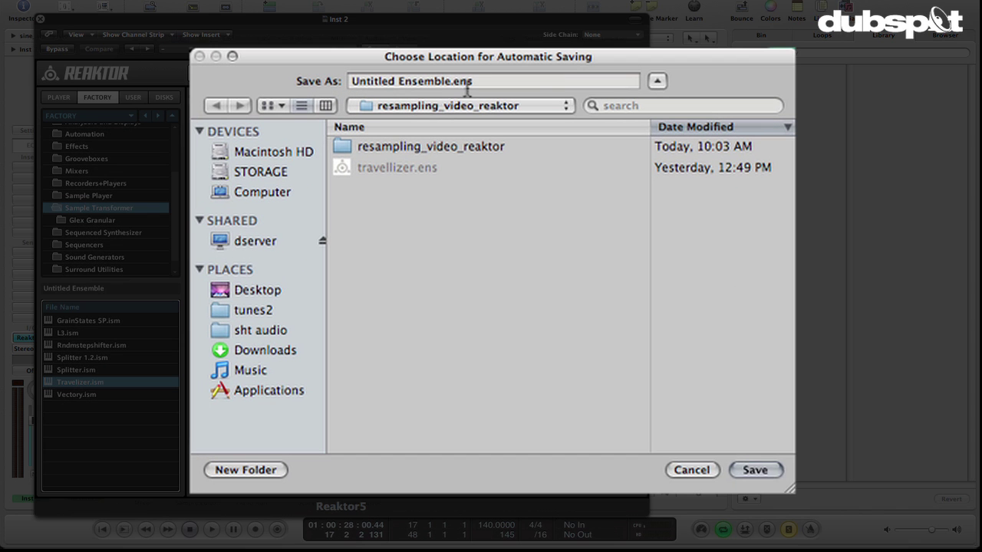
drag(469, 77, 383, 69)
text(travelliz)
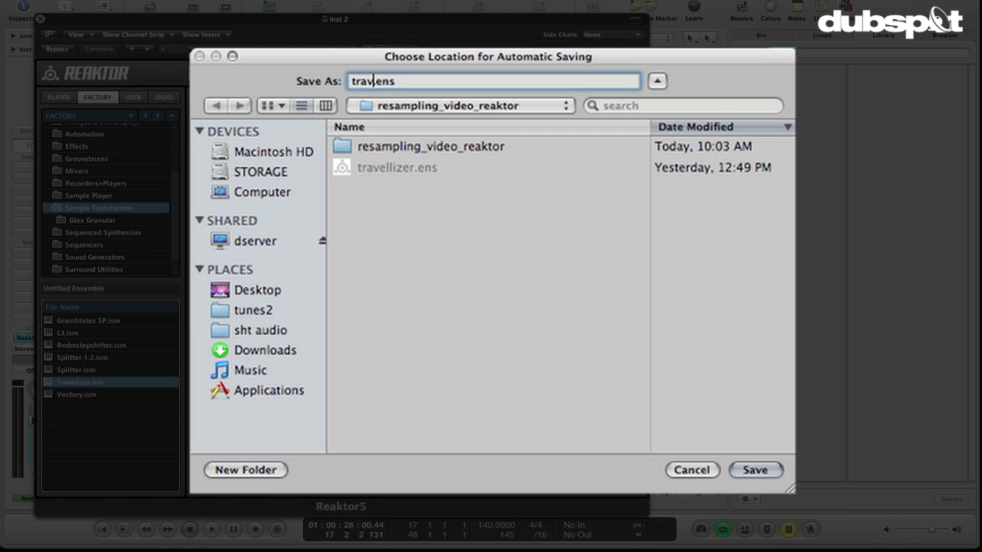
text(er_vid.e)
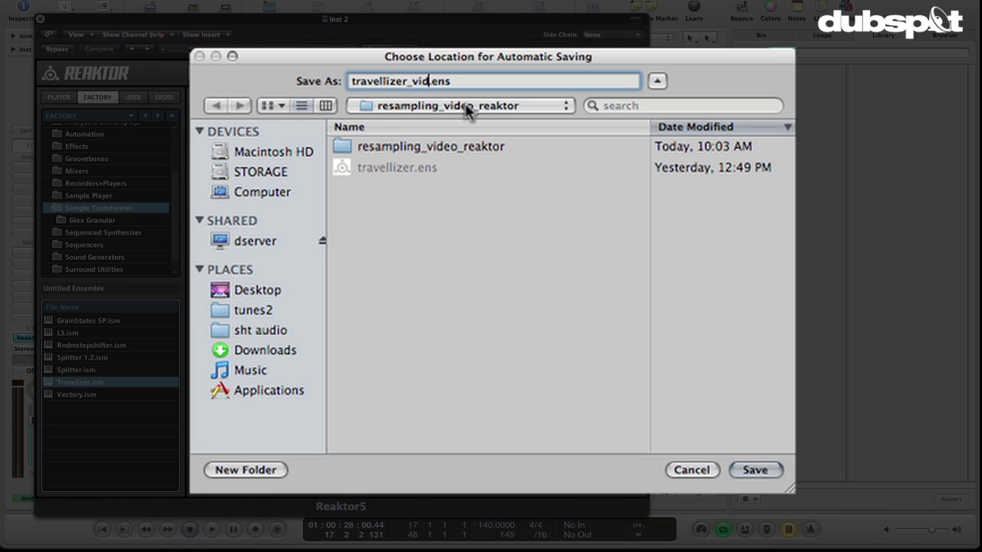
click(489, 286)
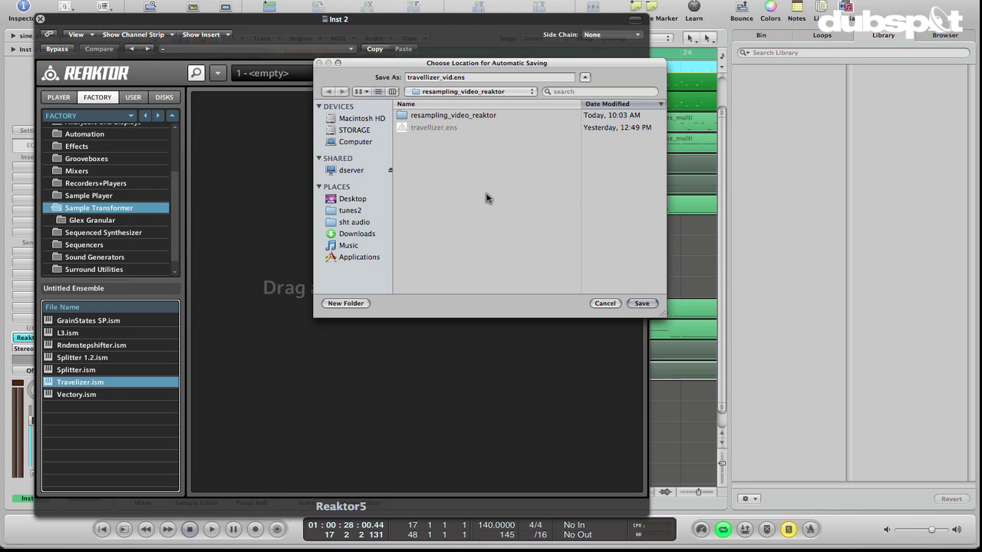
key(Return)
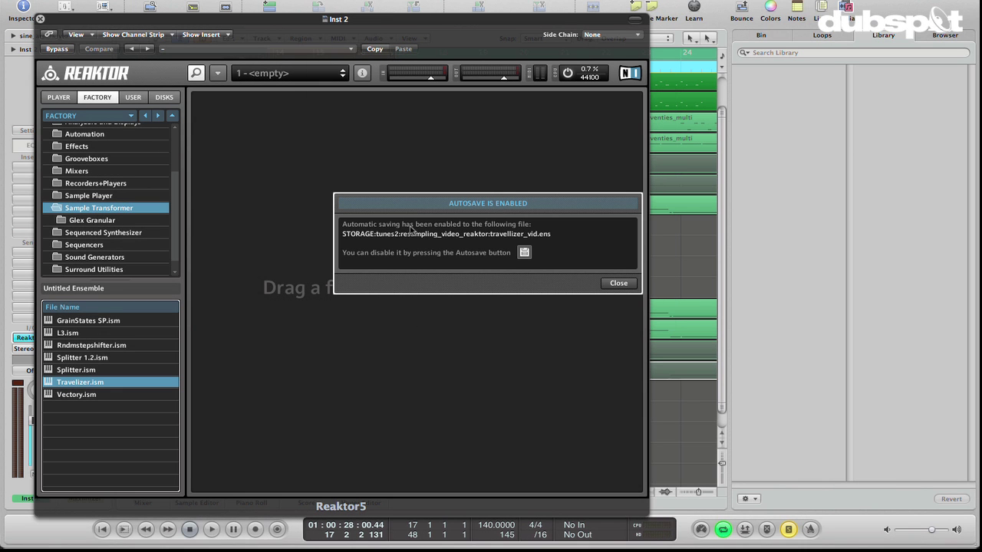
click(615, 283)
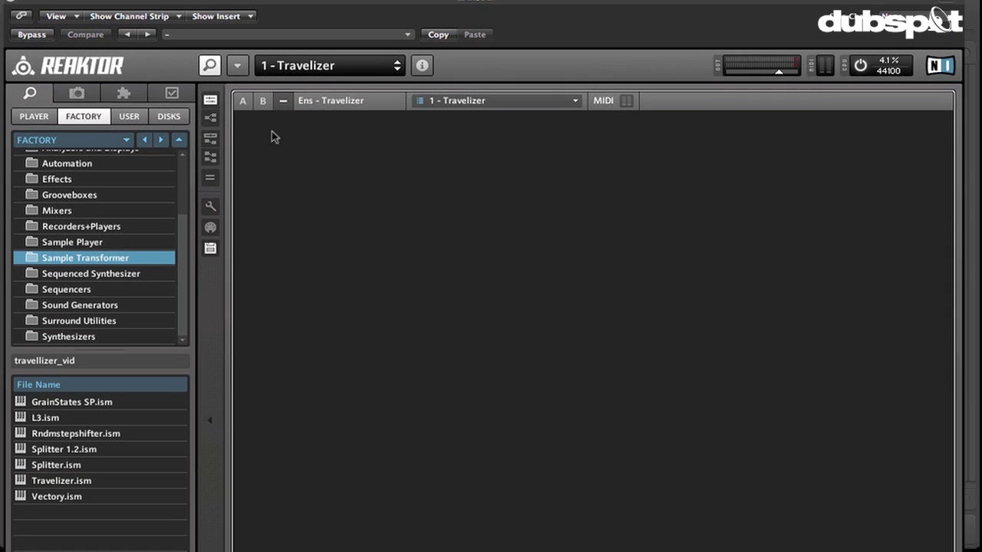
- Show Travelizer's panel, open the note keyboard below it, and mute the Inst 2 channel
click(245, 101)
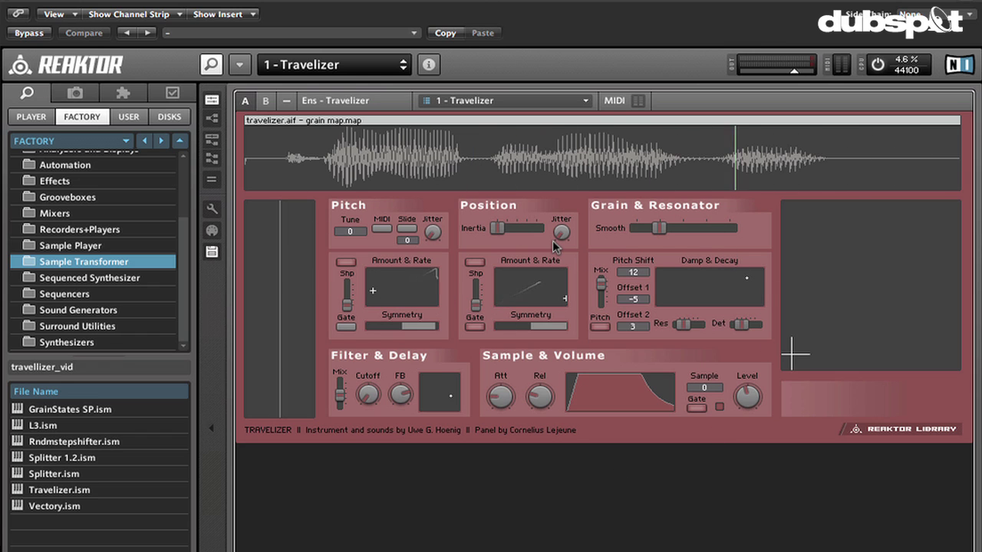
key(Caps_Lock)
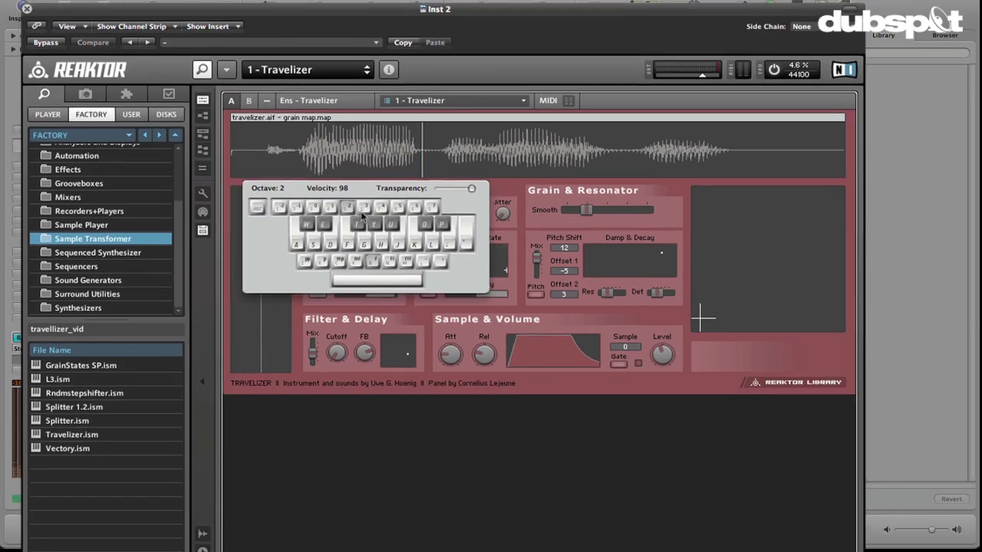
key(Caps_Lock)
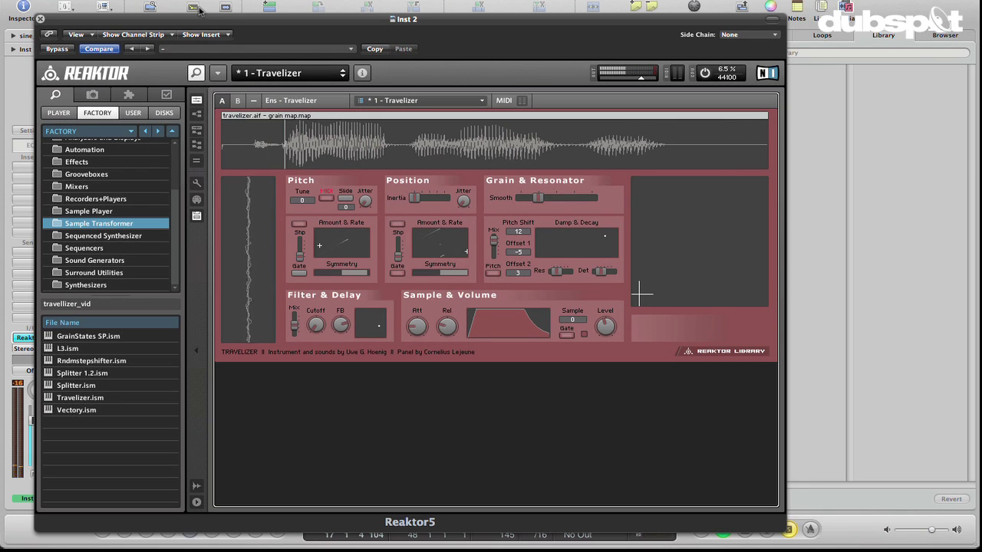
drag(191, 23, 293, 17)
key(Caps_Lock)
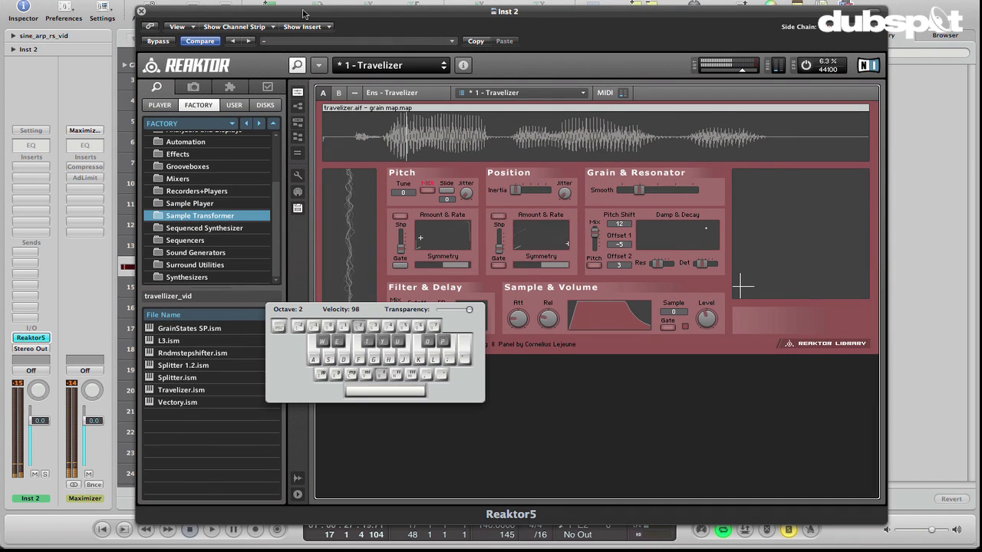
click(36, 475)
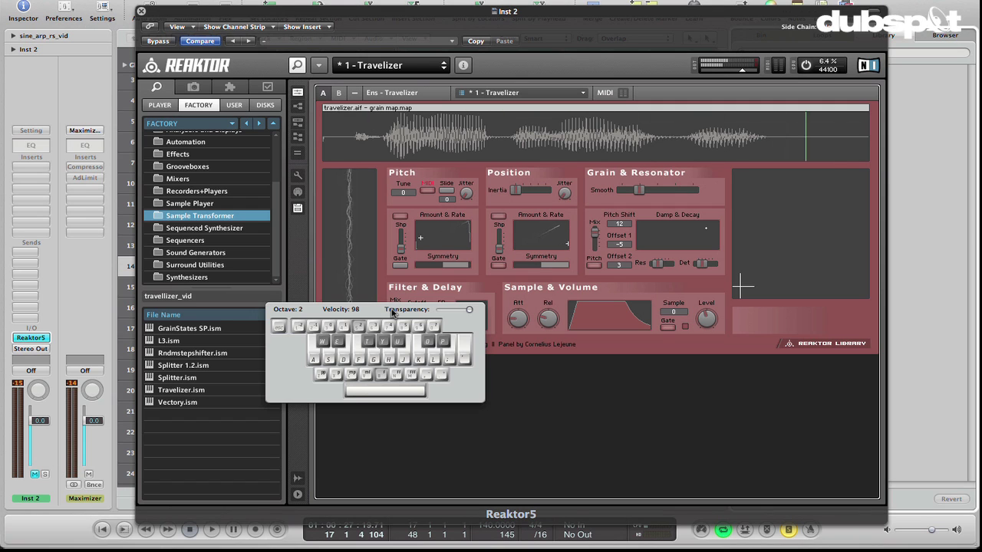
drag(391, 311, 478, 394)
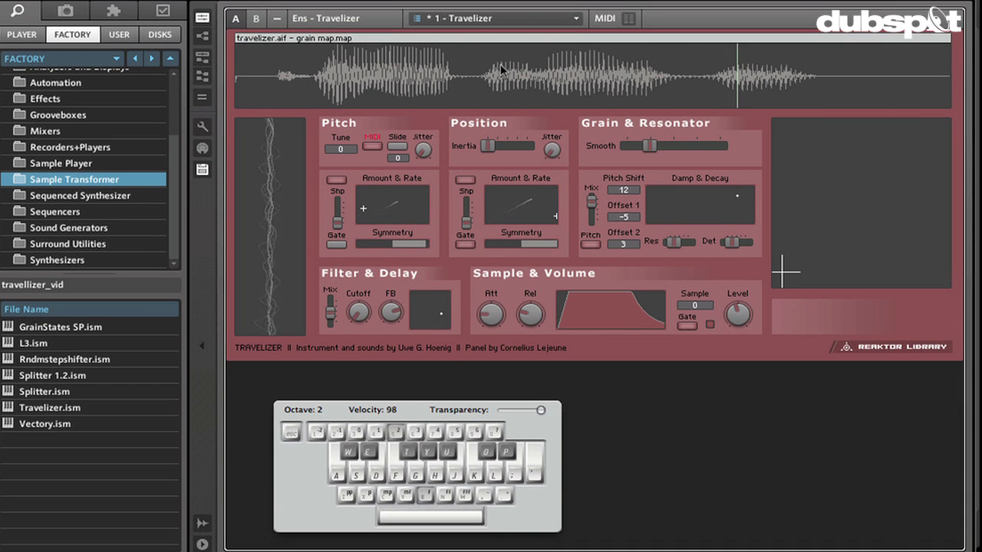
- Open Travelizer's Sample Map Editor and inspect the samples, including Church Bell and Triangle
double_click(502, 70)
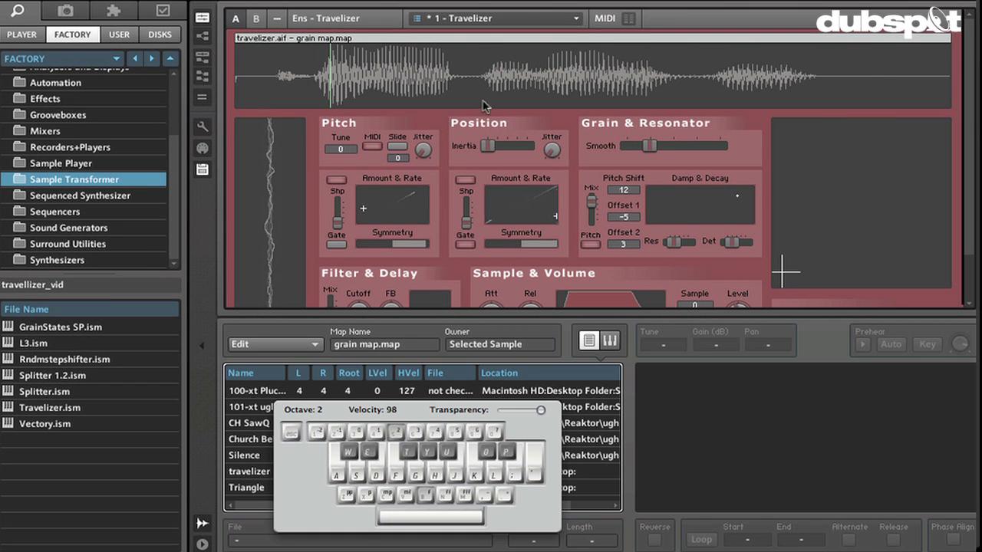
click(389, 392)
click(389, 438)
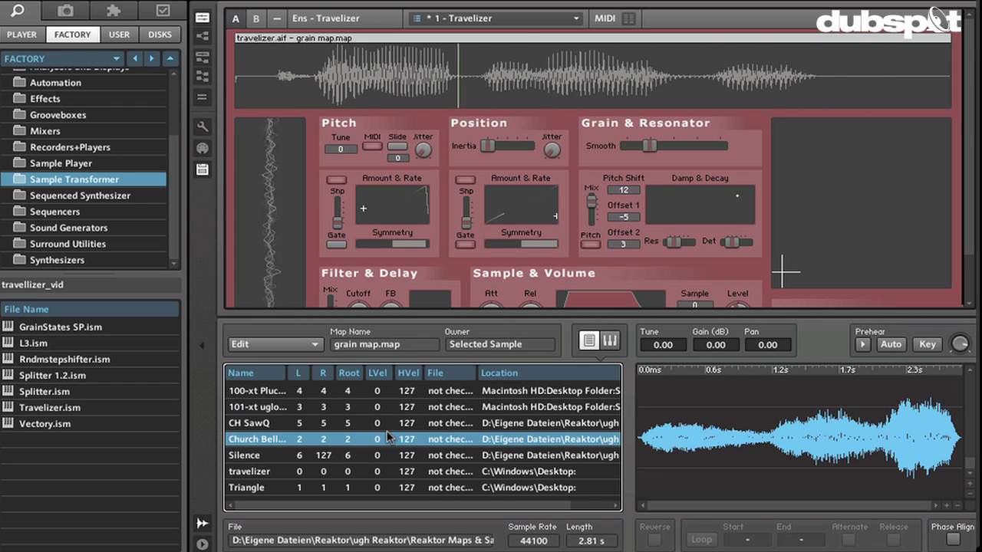
click(389, 471)
click(390, 488)
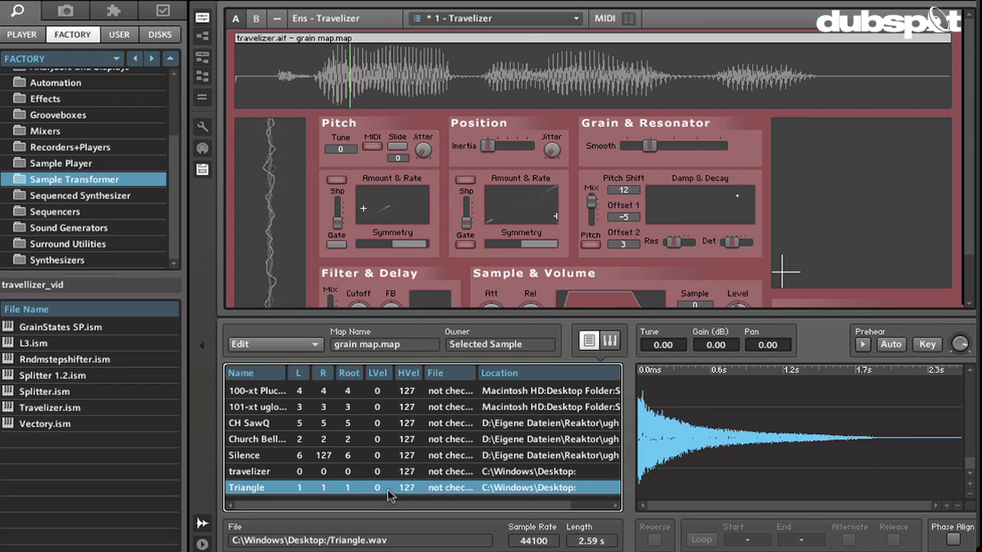
- Select all seven samples, delete them from the map, and bring up Logic's file browser
shift+click(301, 392)
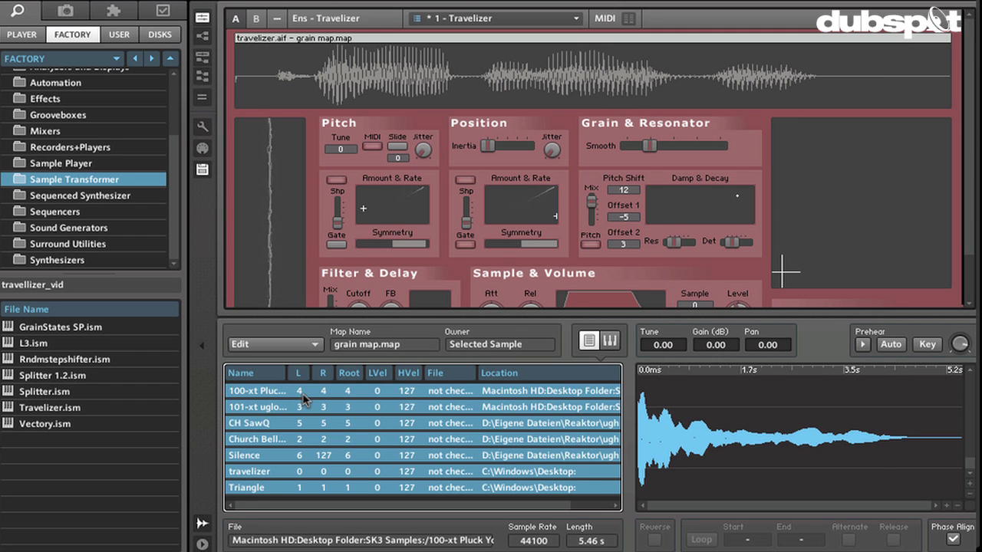
click(284, 346)
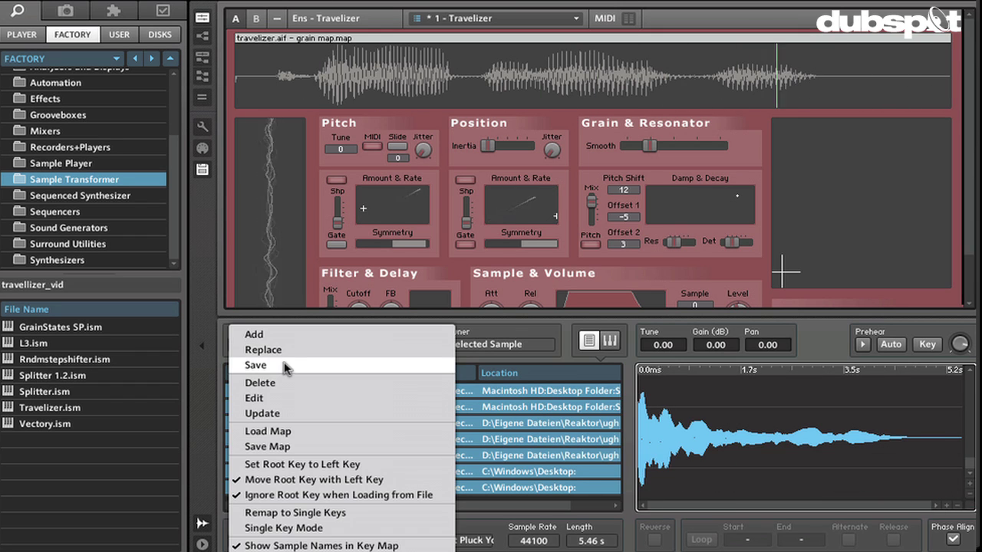
click(286, 390)
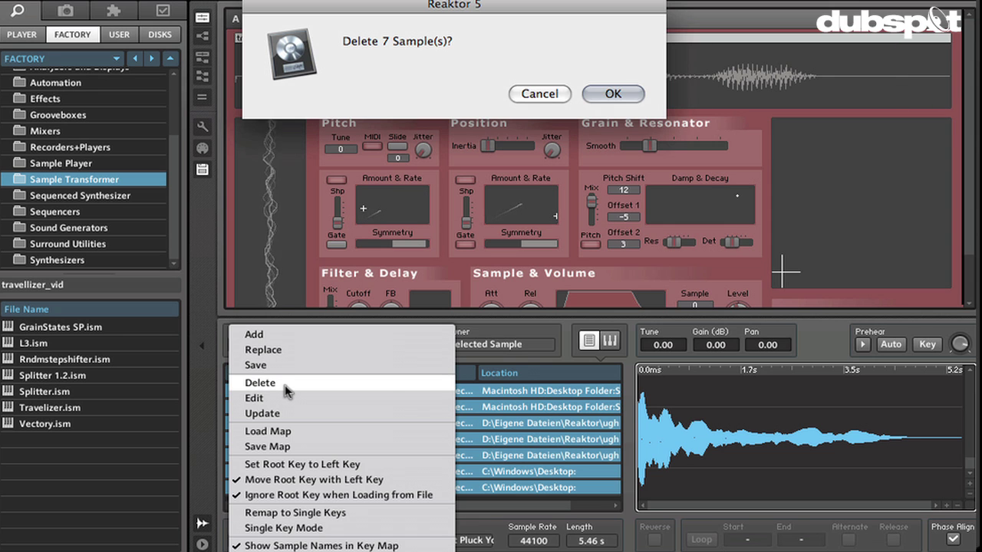
click(618, 95)
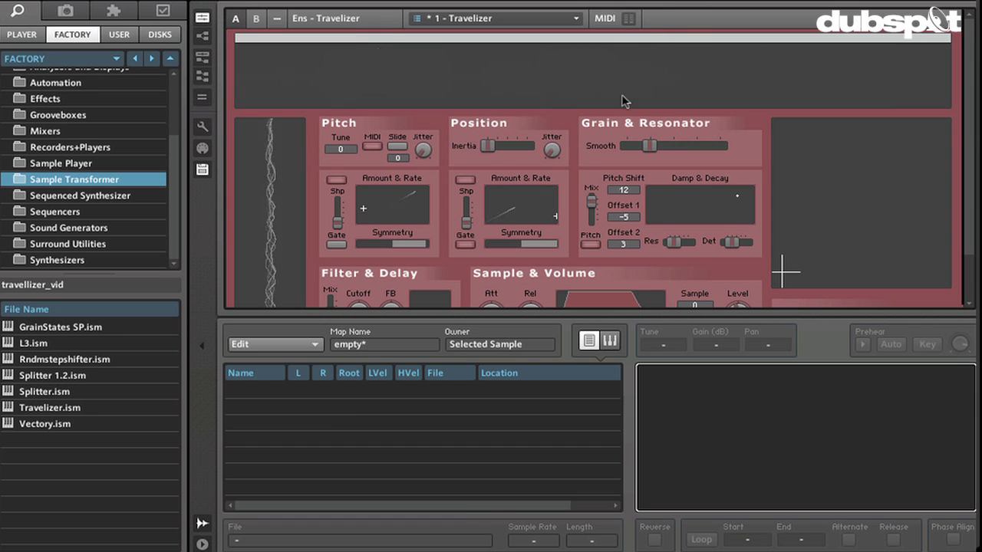
click(329, 432)
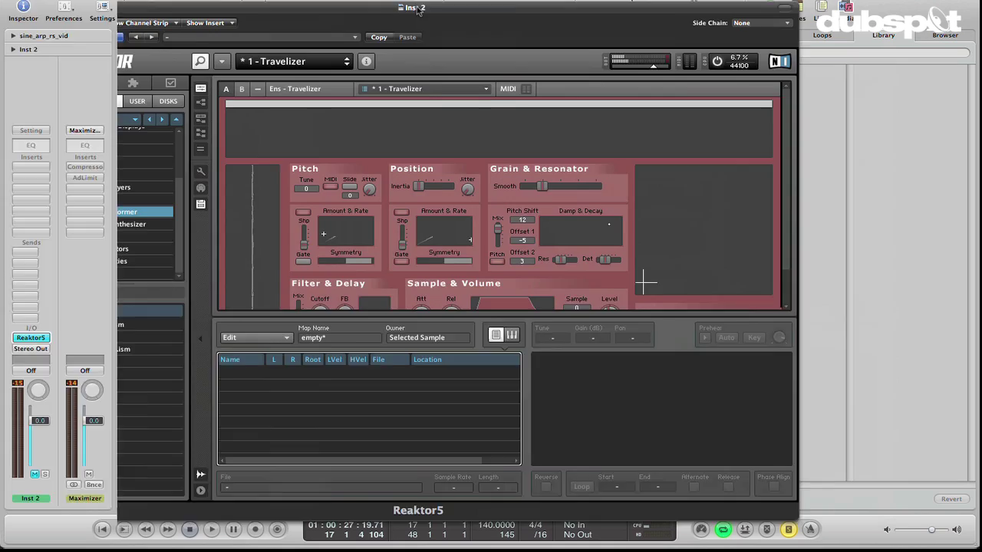
drag(418, 10, 407, 9)
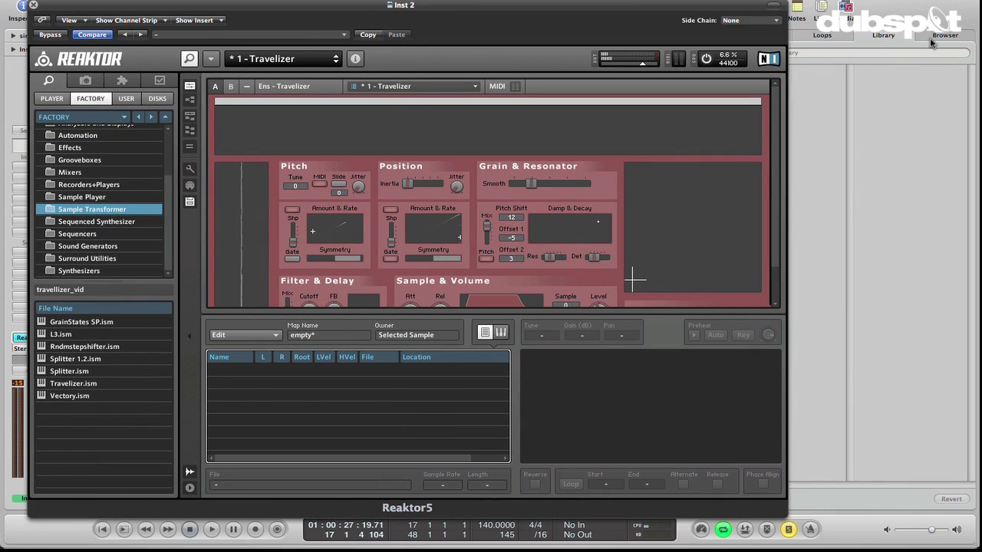
click(939, 37)
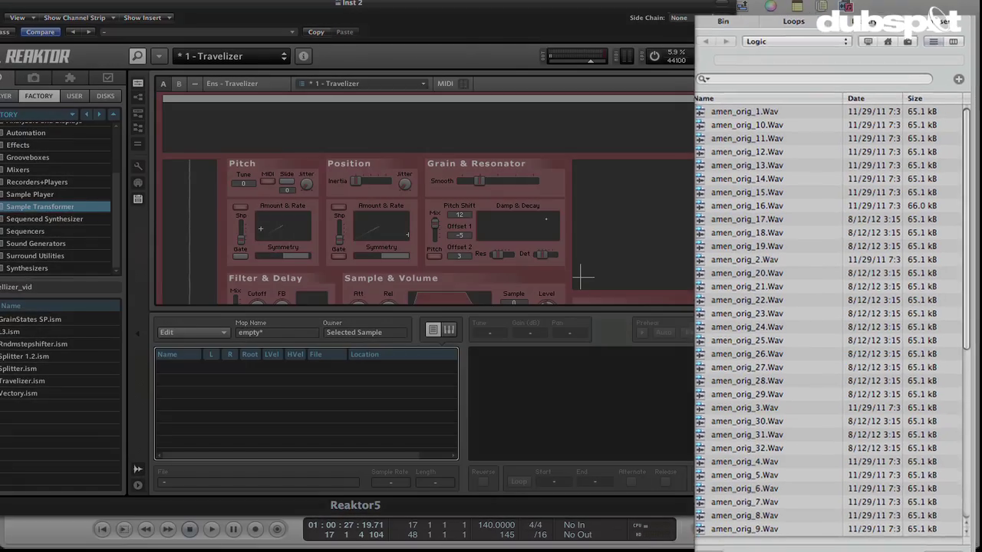
- In the Browser, navigate to the resampling_video_reaktor folder on the STORAGE volume
click(824, 52)
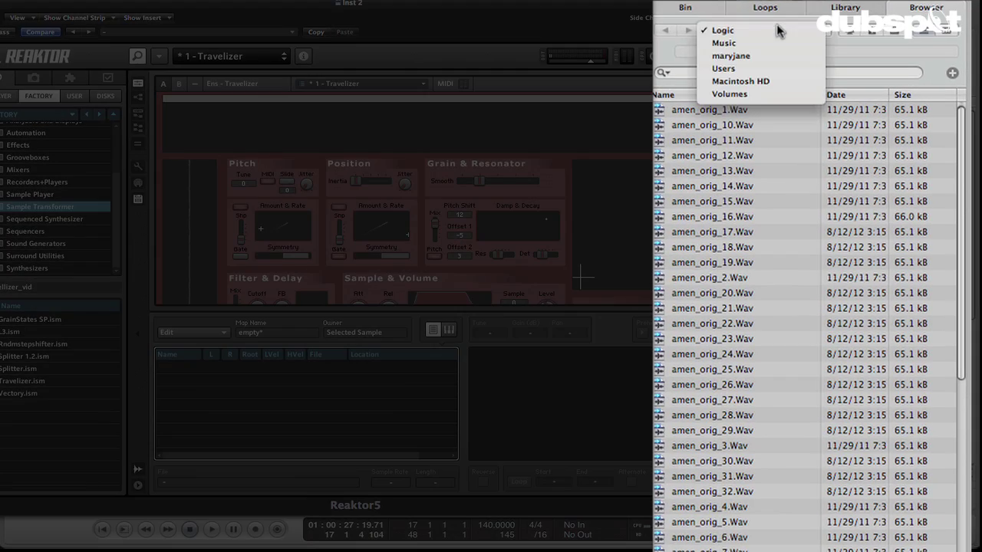
click(792, 83)
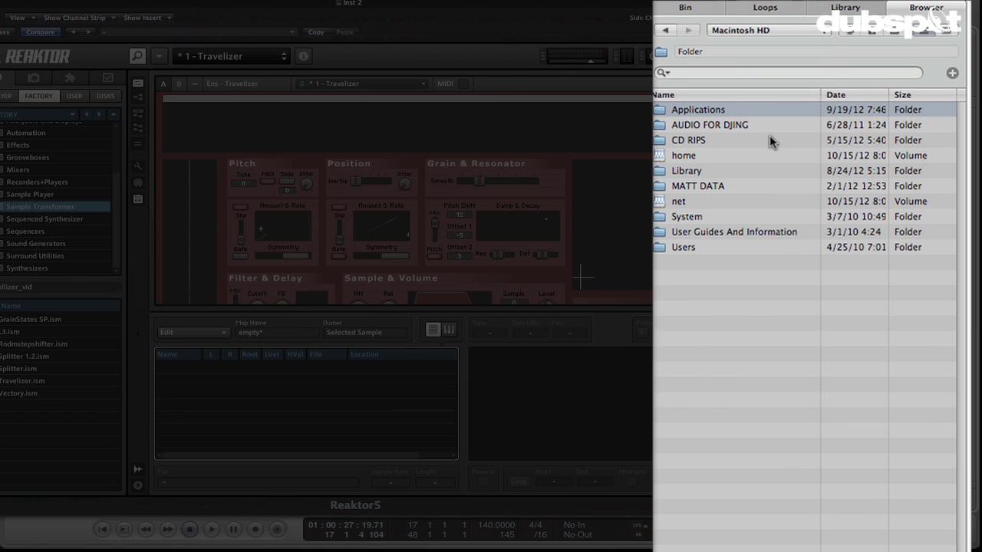
click(750, 30)
click(752, 47)
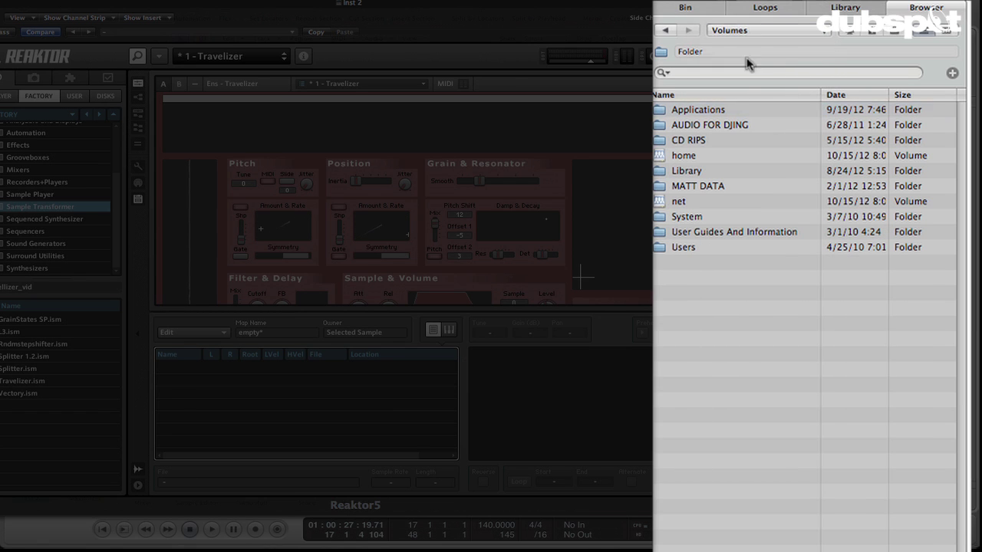
click(737, 109)
double_click(732, 125)
double_click(713, 109)
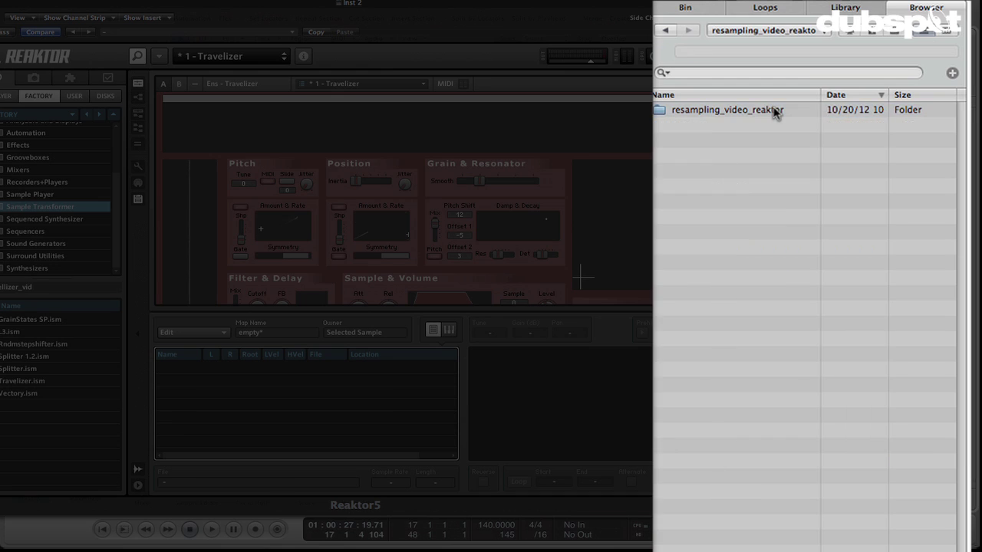
click(777, 112)
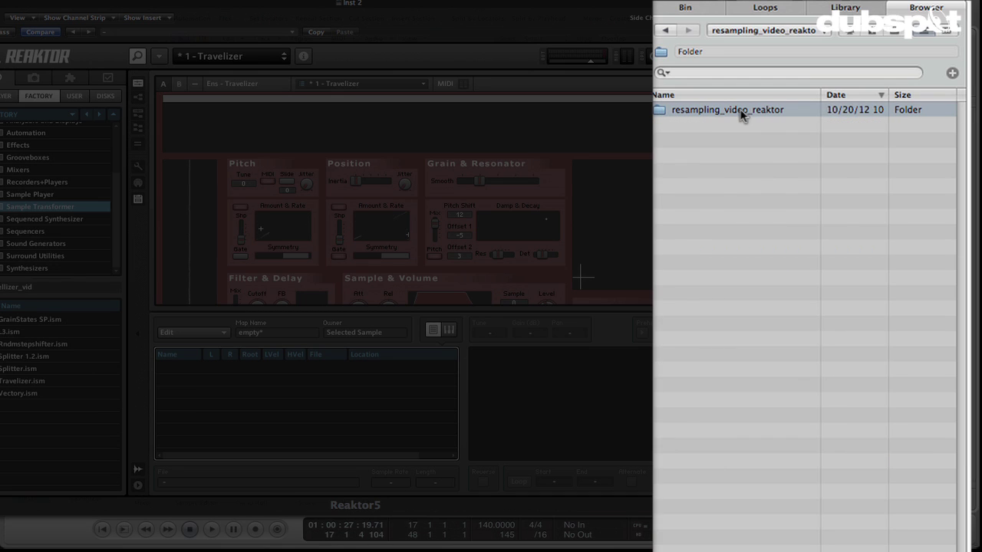
double_click(742, 111)
- From the Audio Files folder, drag sine_arp_rs_vid.aif onto the Travelizer sample map
double_click(742, 111)
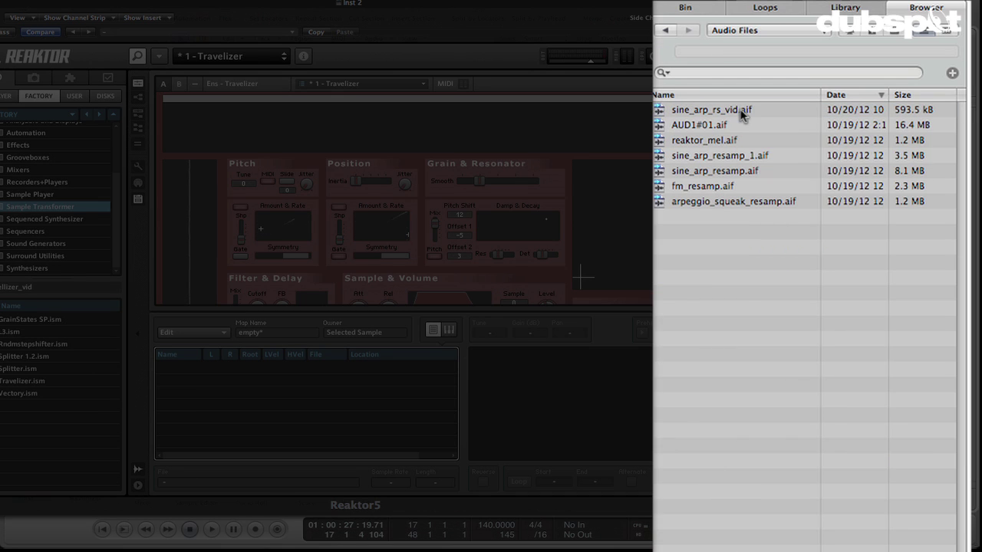
click(725, 112)
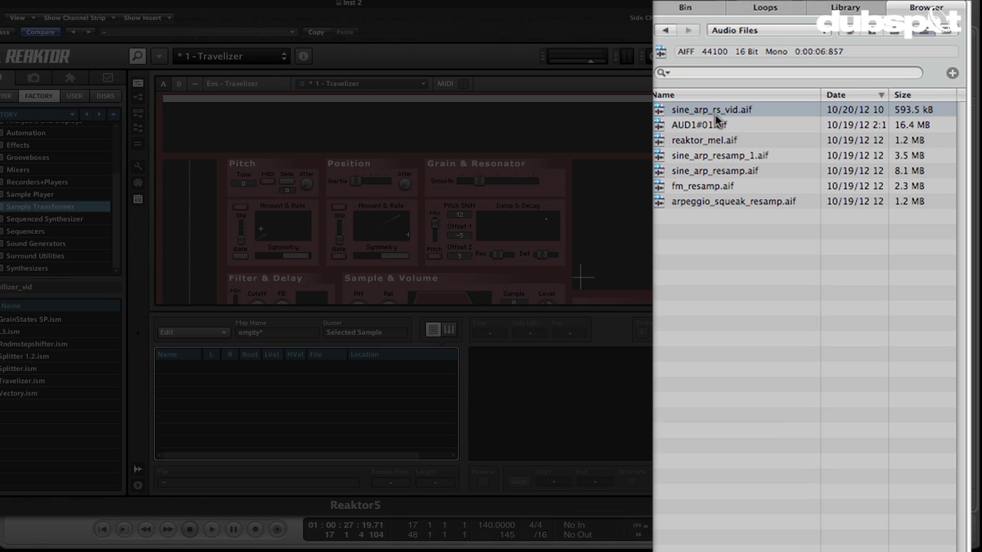
drag(722, 114, 277, 400)
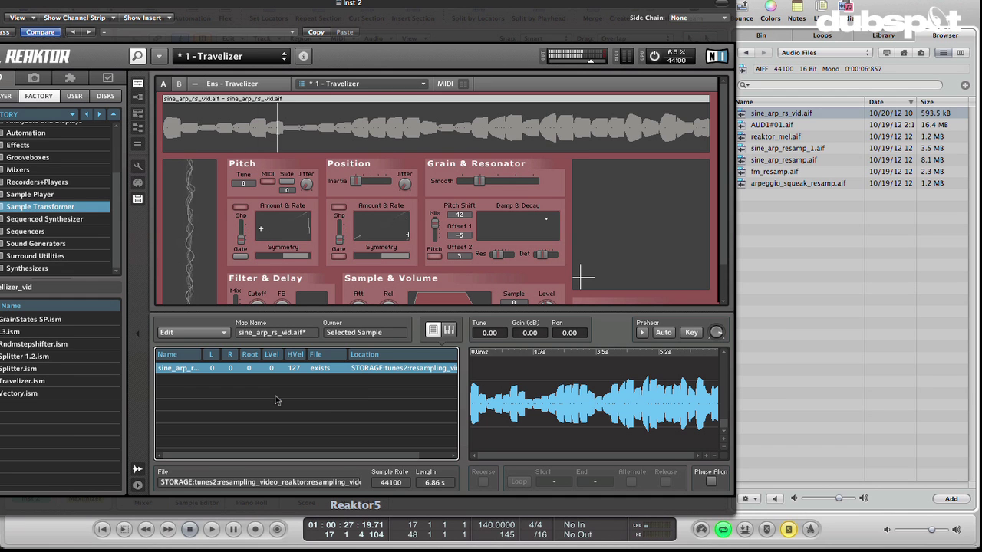
- Move the Reaktor window aside, toggle mute on Inst 2, and close the Travelizer window
drag(241, 5, 386, 5)
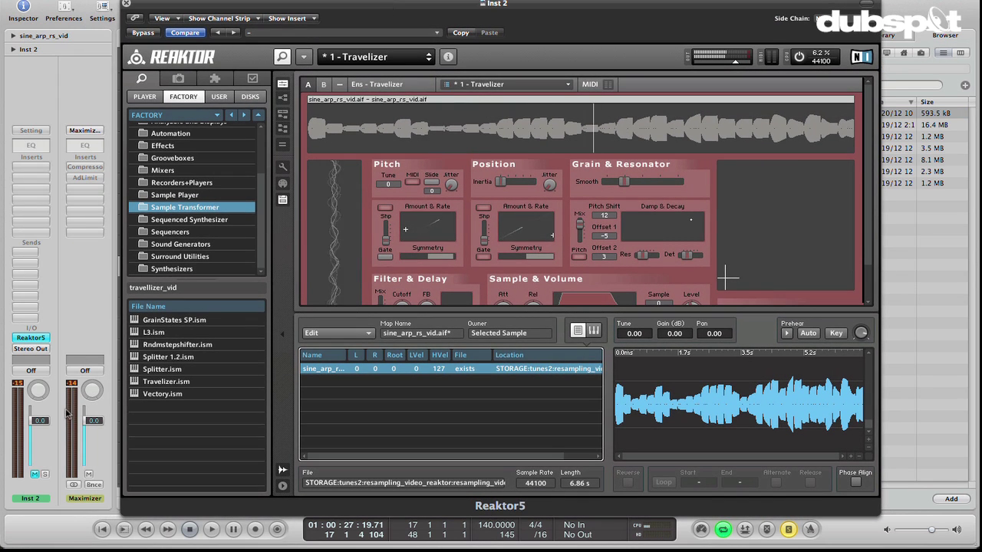
click(34, 475)
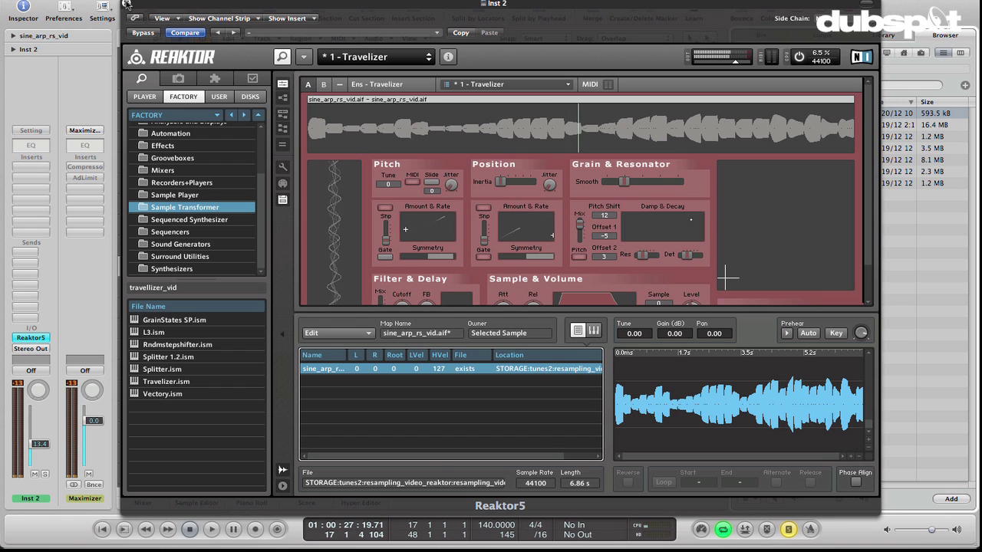
click(127, 4)
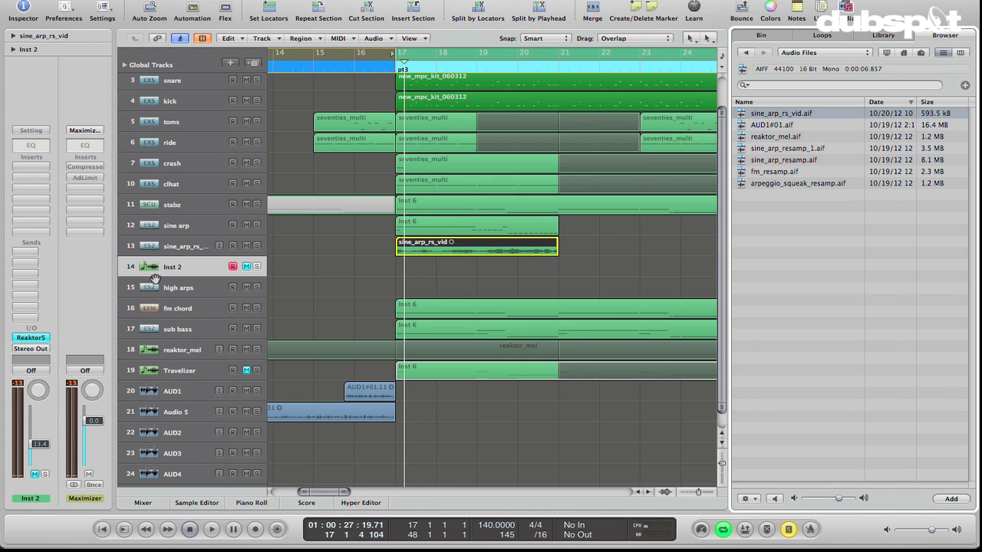
- Route Inst 2's output to Bus 41, creating the Aux 24 return, and mute Inst 2
click(195, 273)
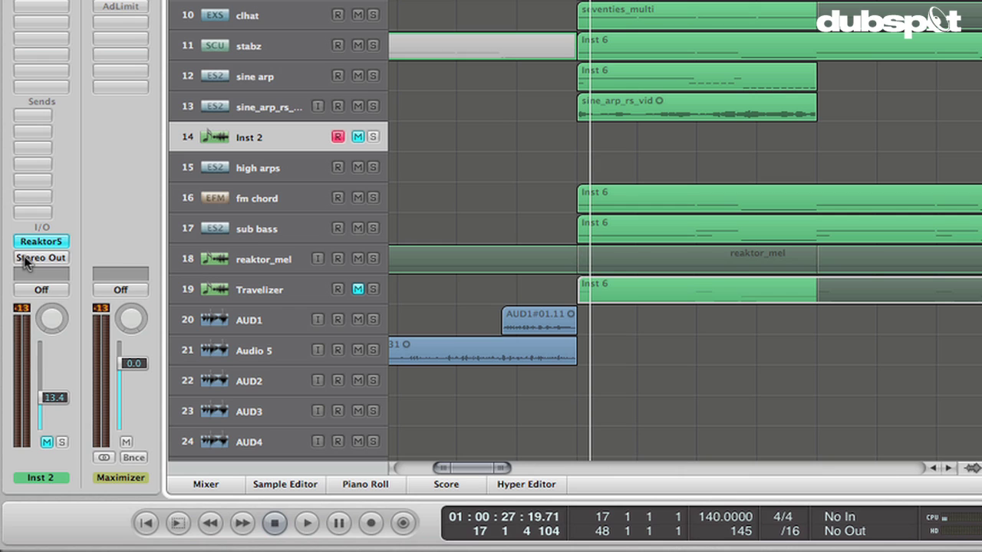
click(27, 263)
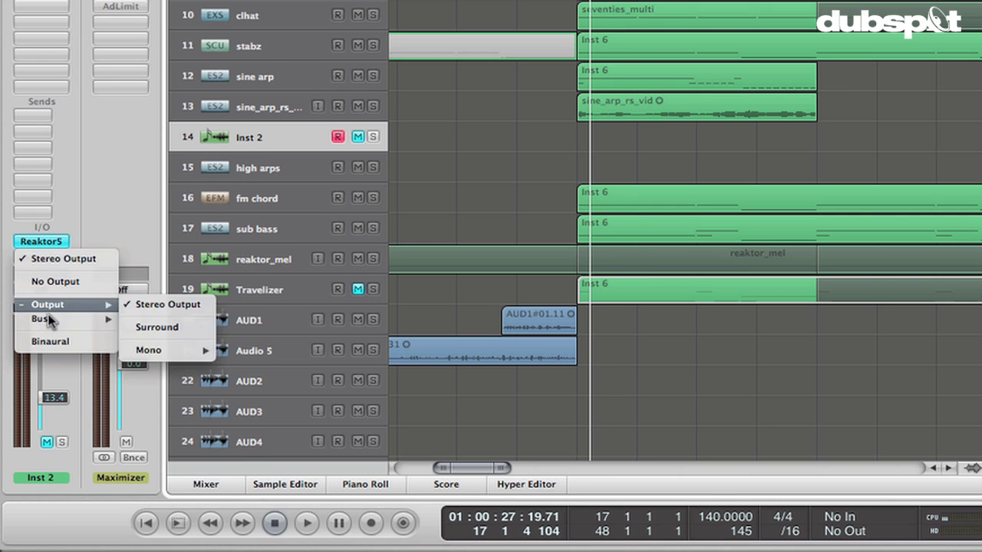
mouse_move(48, 318)
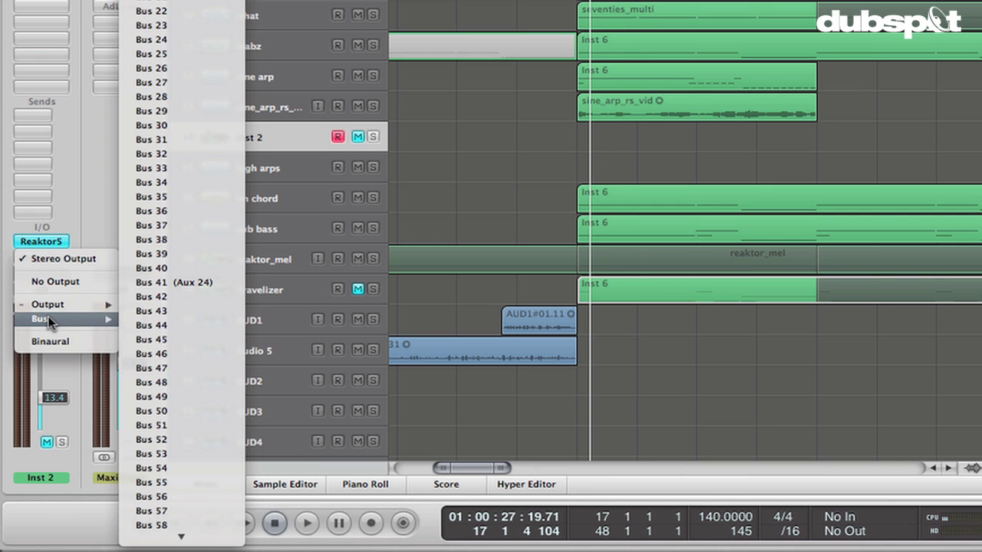
click(172, 284)
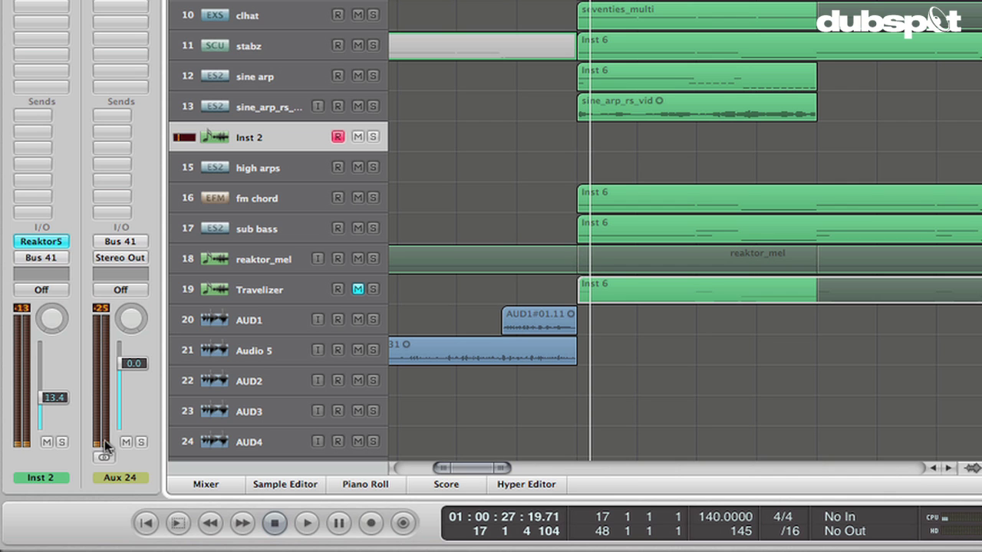
click(46, 443)
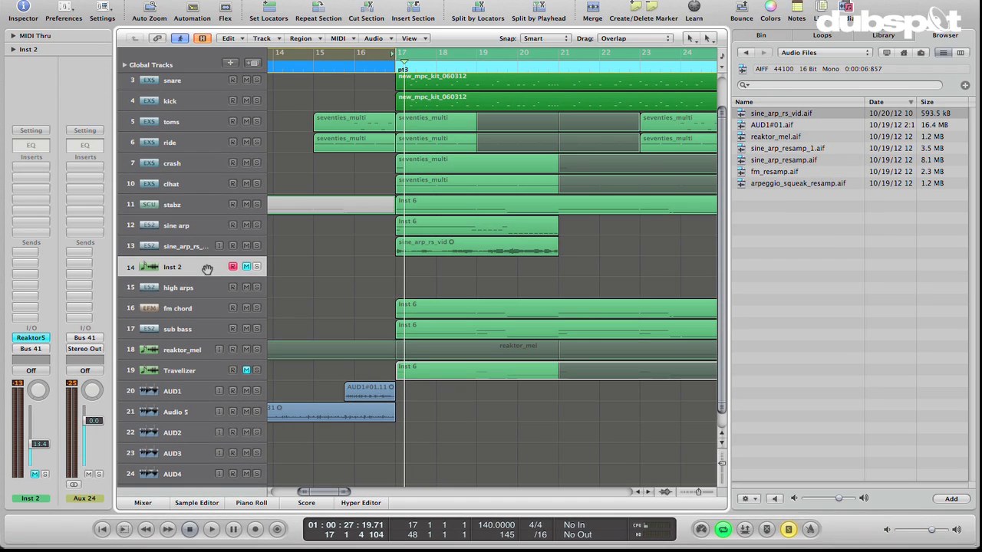
- Create a stereo, record-enabled audio track, Audio 7, with Bus 41 as its input
click(228, 62)
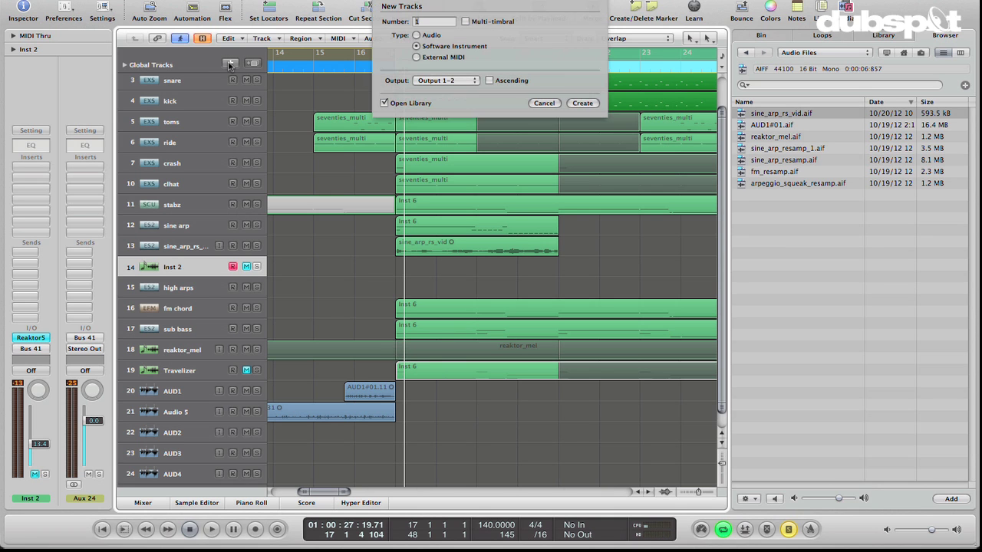
click(439, 36)
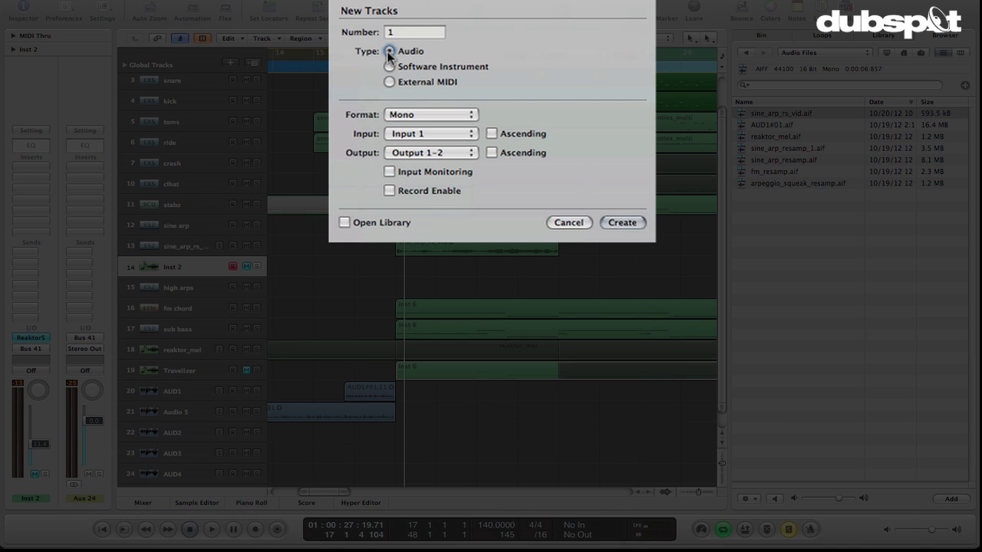
click(409, 115)
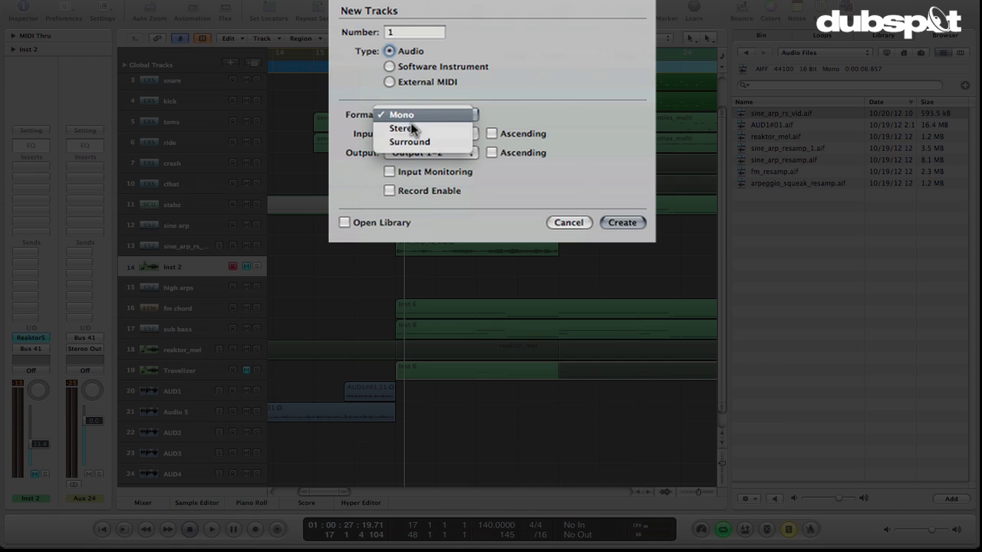
click(412, 128)
click(413, 133)
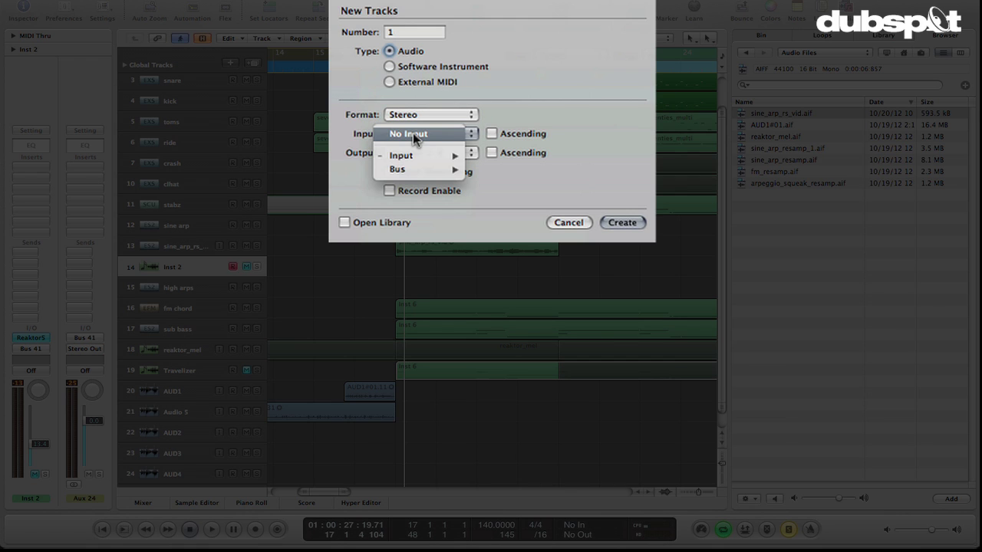
mouse_move(416, 170)
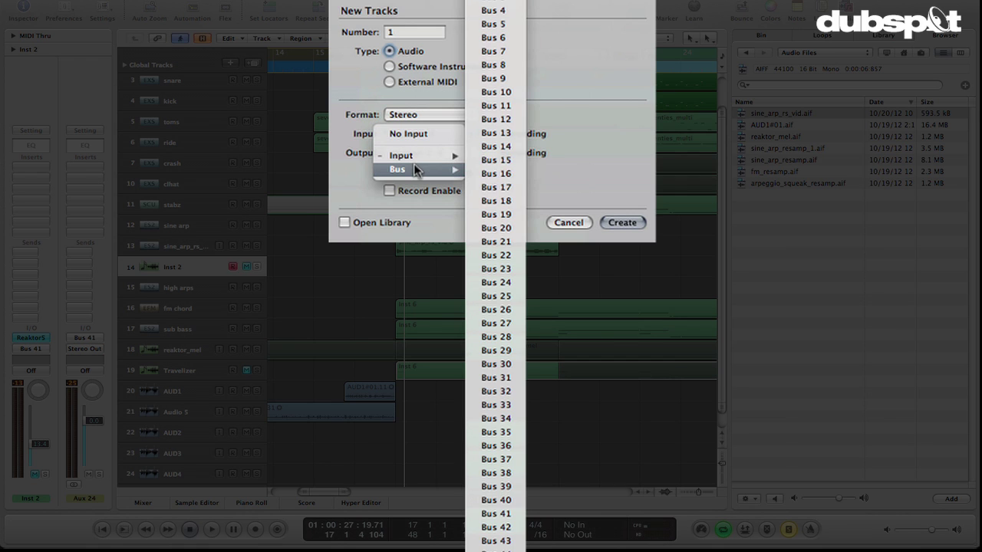
click(491, 514)
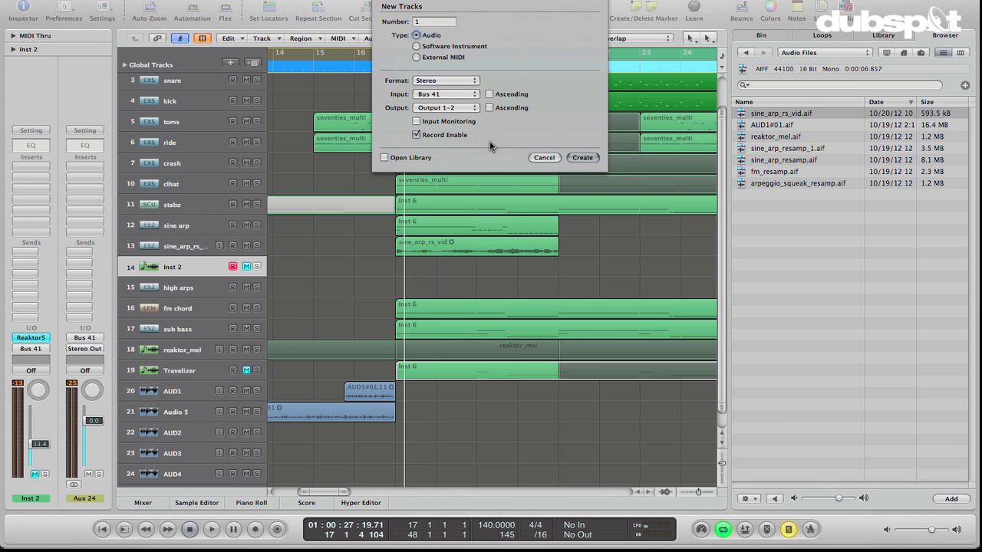
click(582, 158)
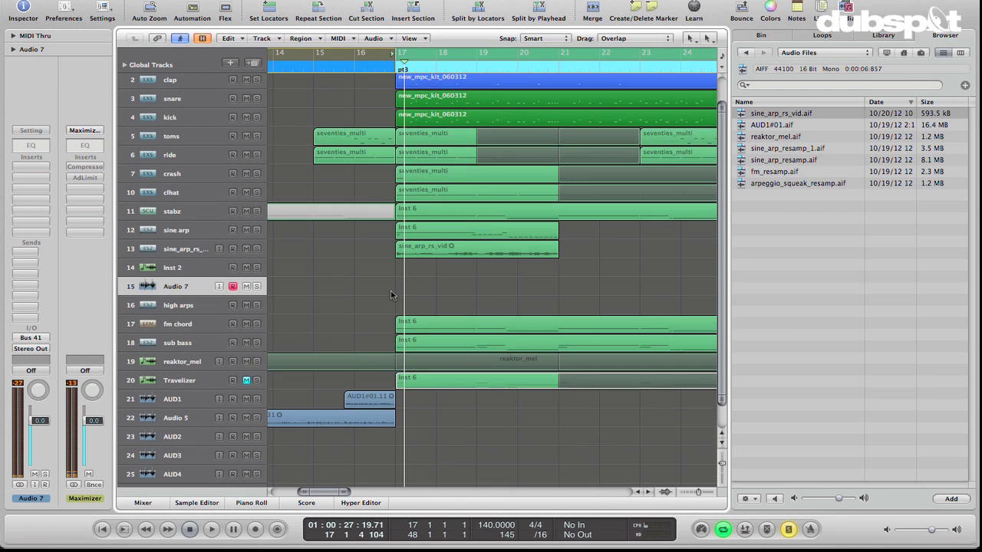
- Zoom out to show bars 1 through 81 and extend the cycle range to start at bar 1
key(z)
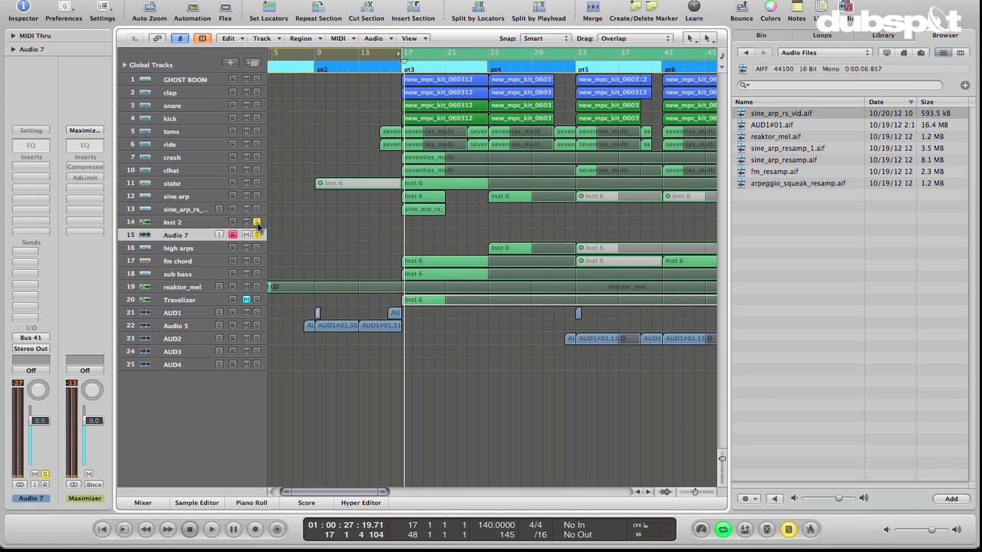
key(super+Left)
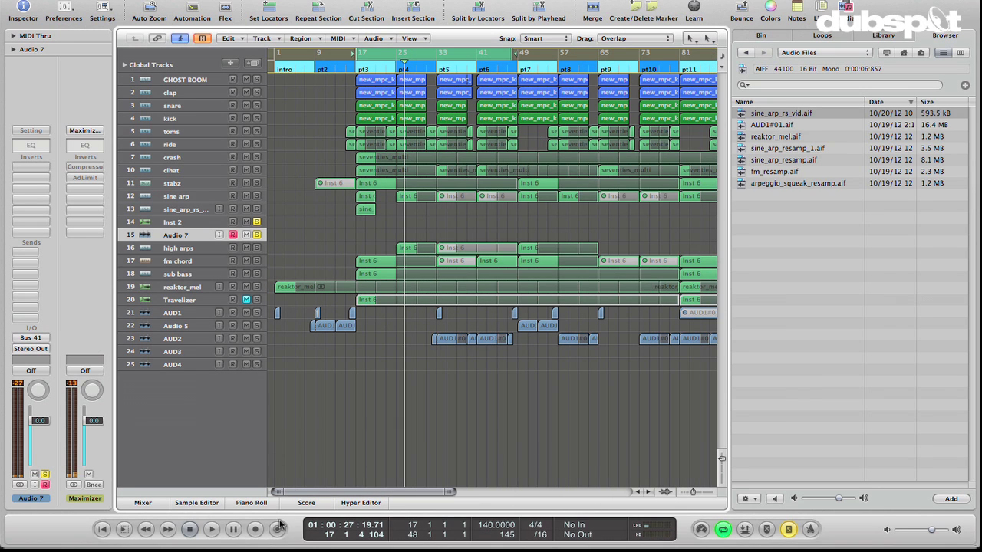
drag(317, 57, 275, 55)
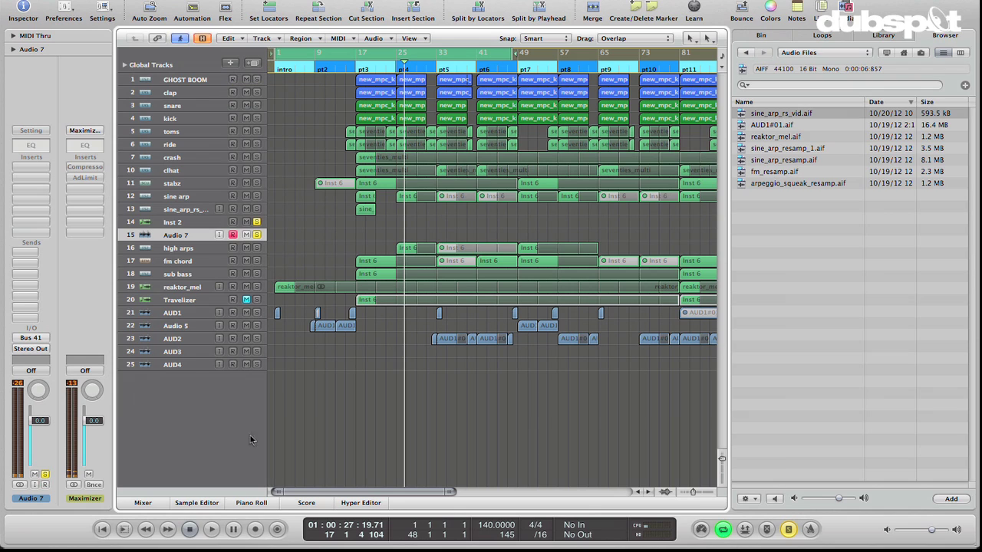
- Record the Reaktor output onto Audio 7 from bar 1 to about bar 10, then select the new region
click(255, 534)
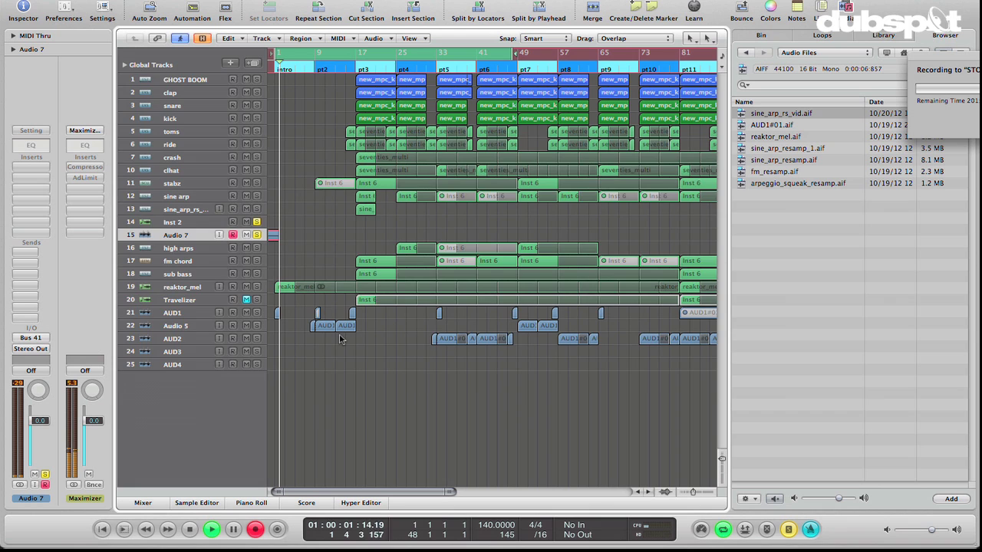
key(super+Down)
key(super+Down)
key(super+Down)
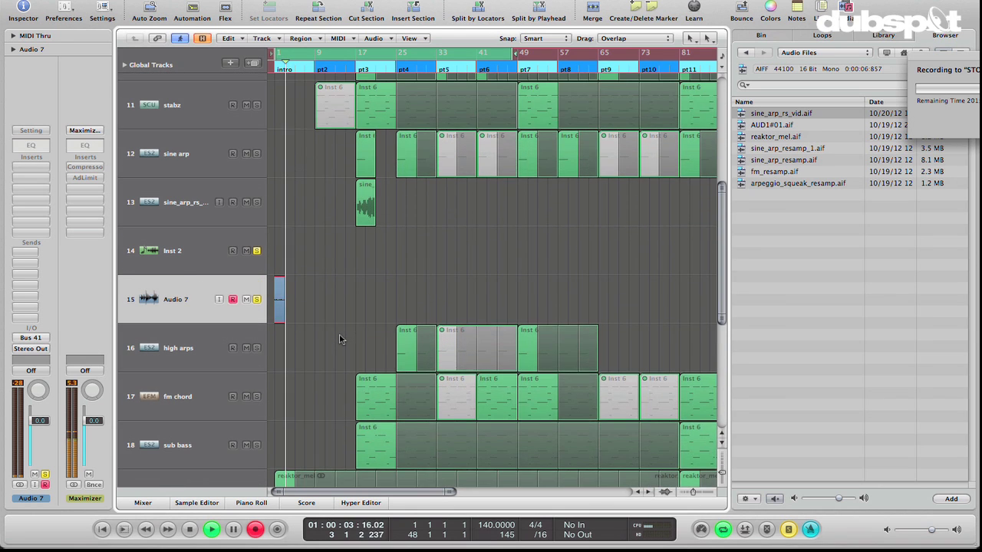
key(super+Right)
key(super+Right)
key(super+Right)
key(super+Right)
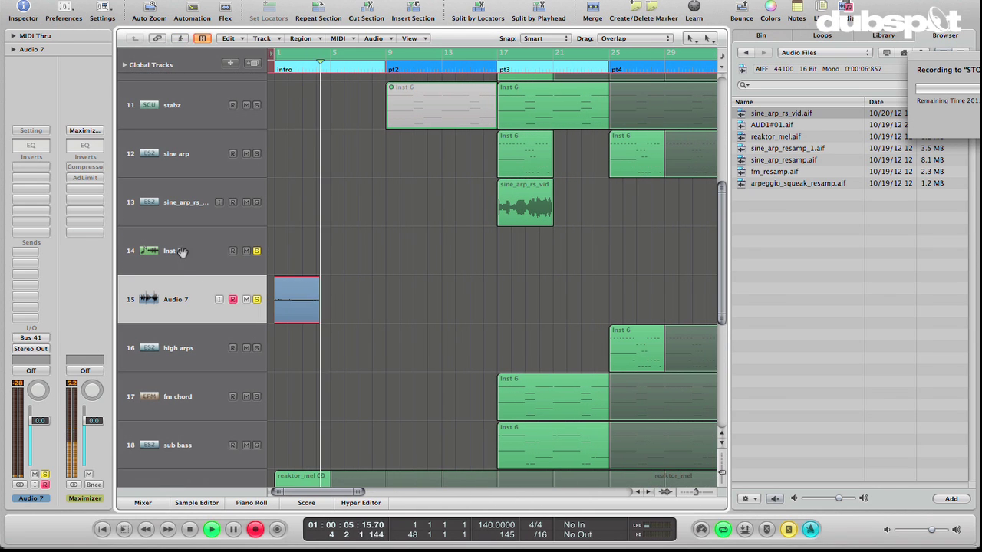
shift+click(181, 253)
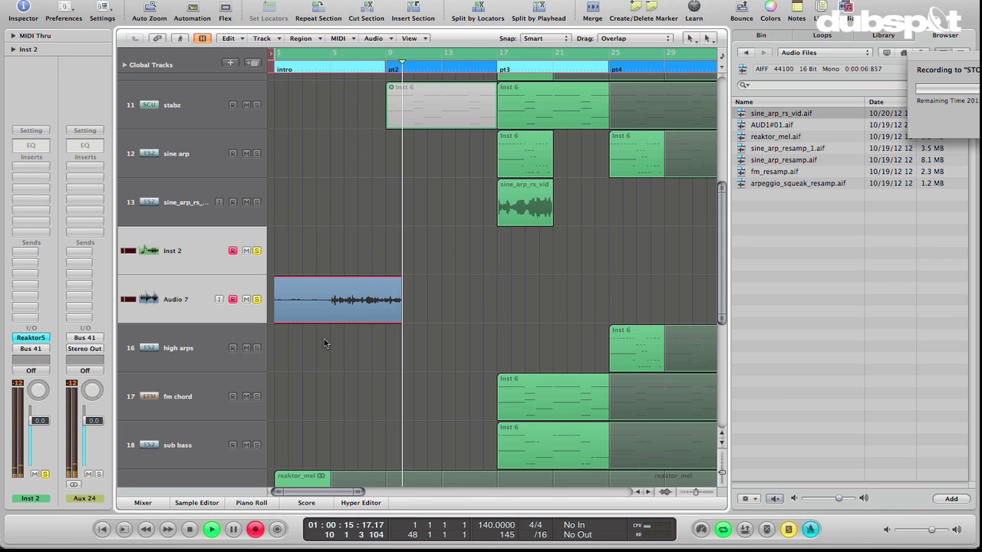
key(space)
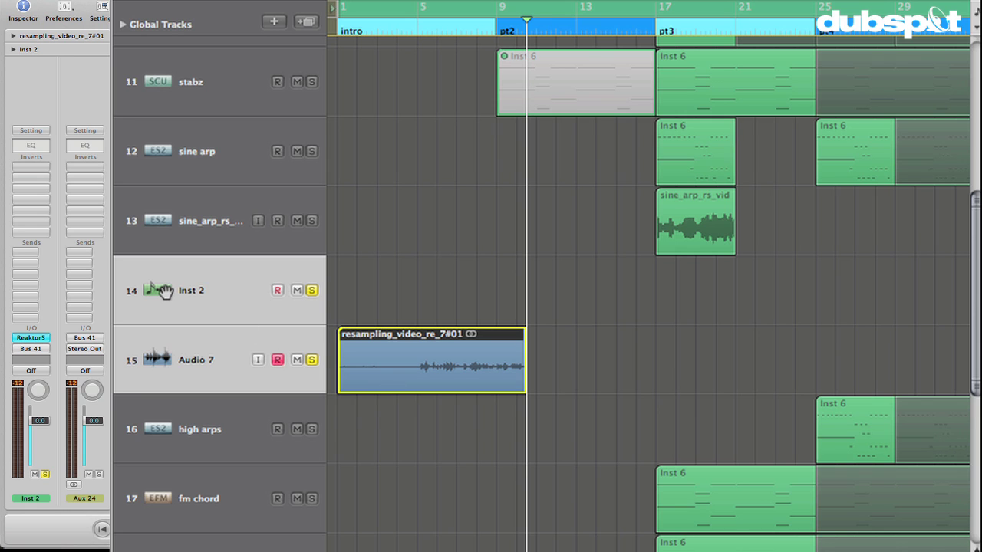
click(165, 292)
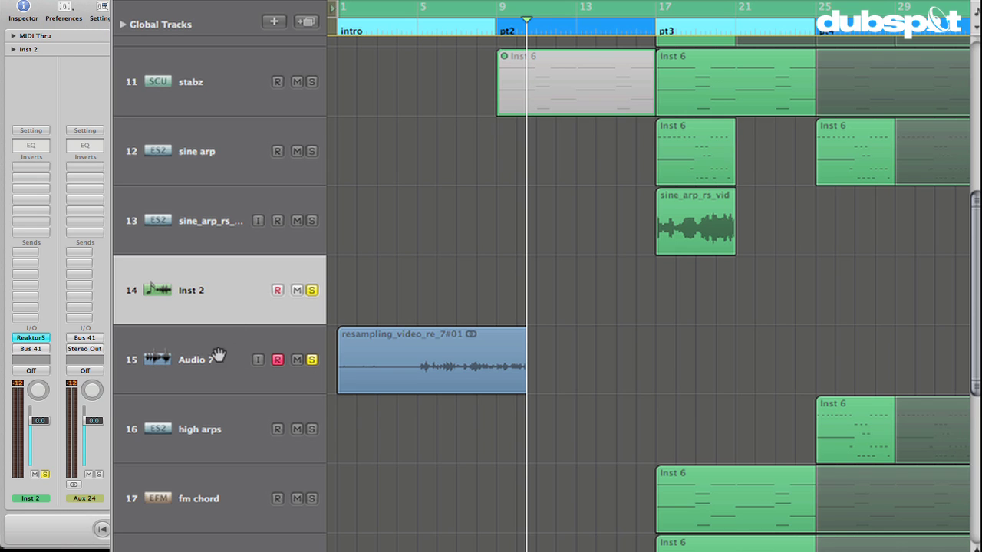
click(180, 373)
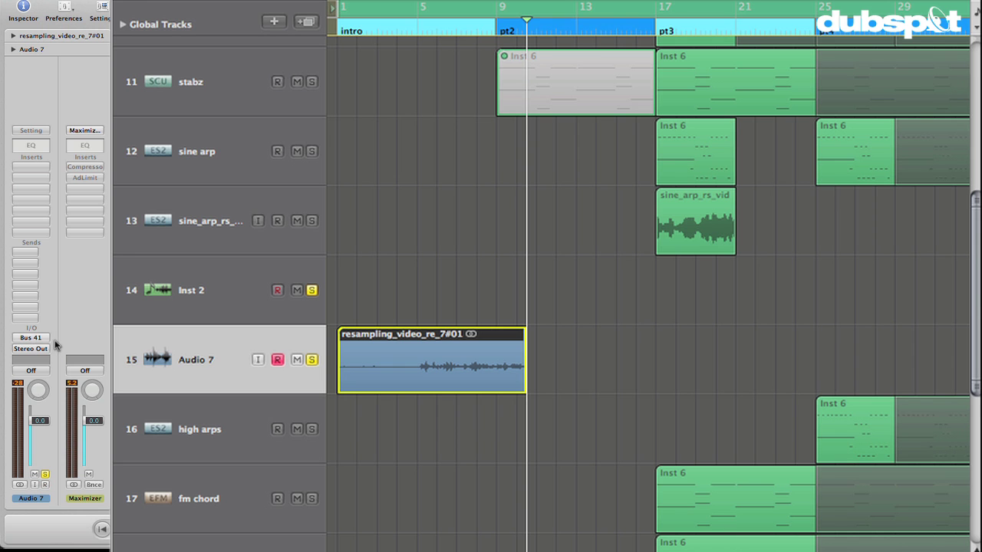